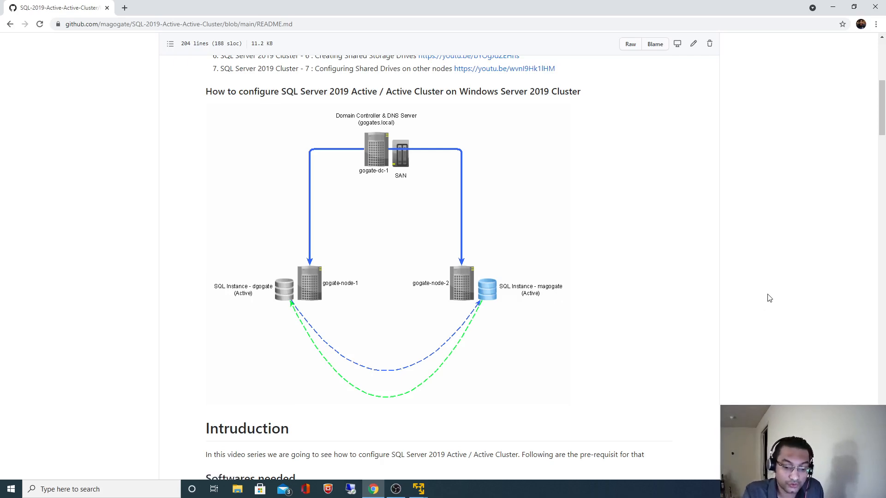
Step: Review the README's Windows Server 2019 cluster and 'Add new Network Adapter Cards' sections
scroll(769, 298, "down", 15)
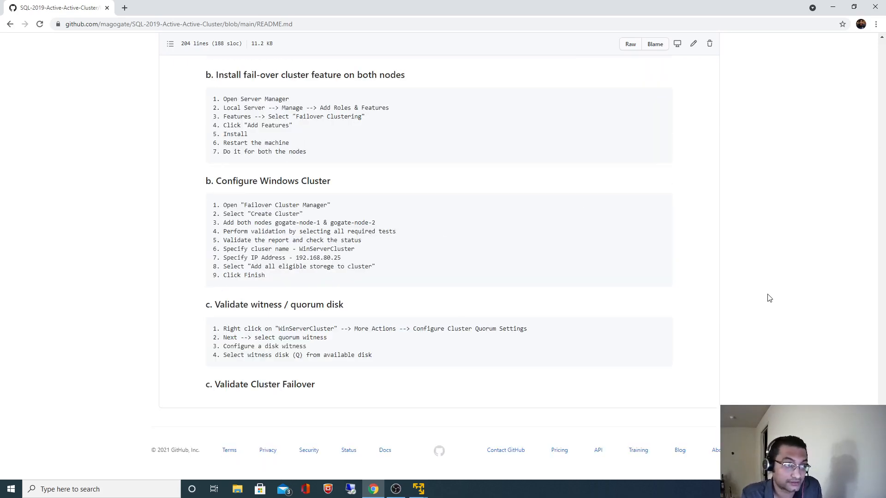
scroll(768, 298, "up", 4)
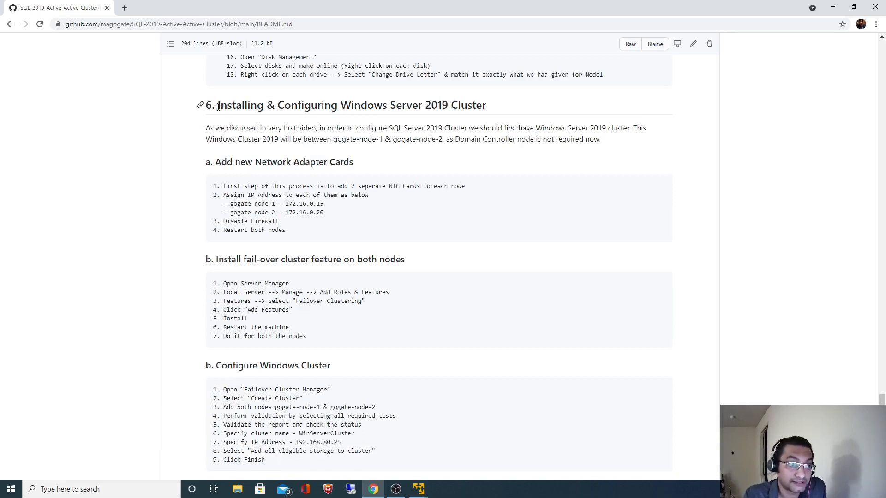
left_click_drag(248, 109, 483, 107)
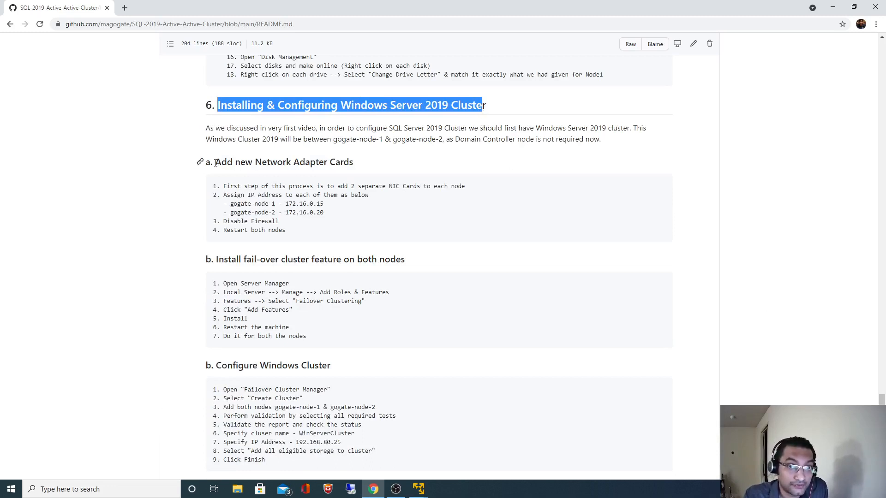
left_click_drag(216, 162, 351, 161)
left_click(749, 271)
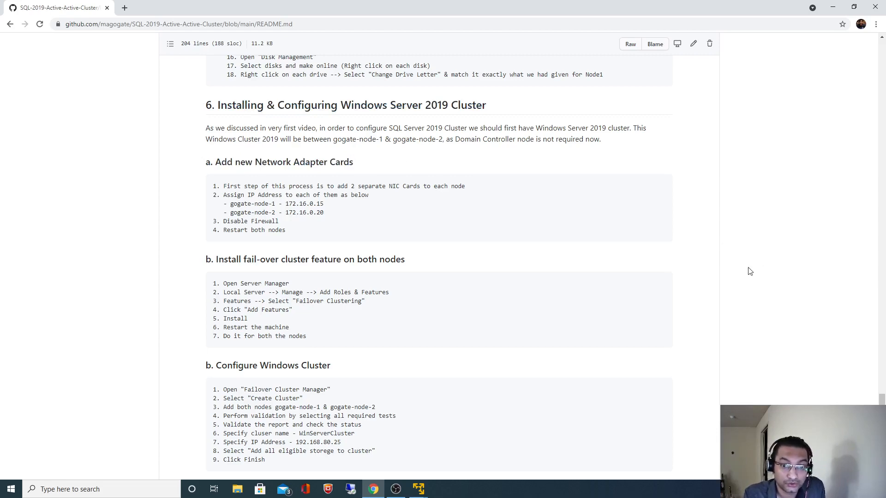
key("Home")
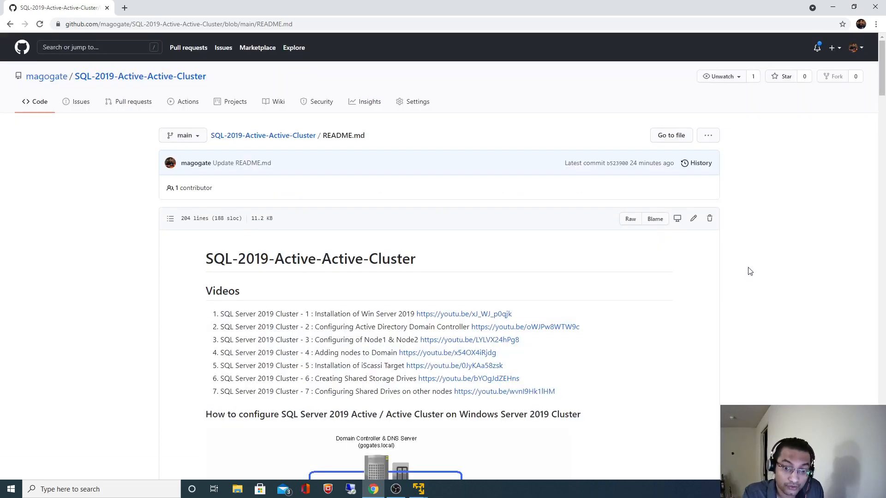
scroll(749, 271, "down", 5)
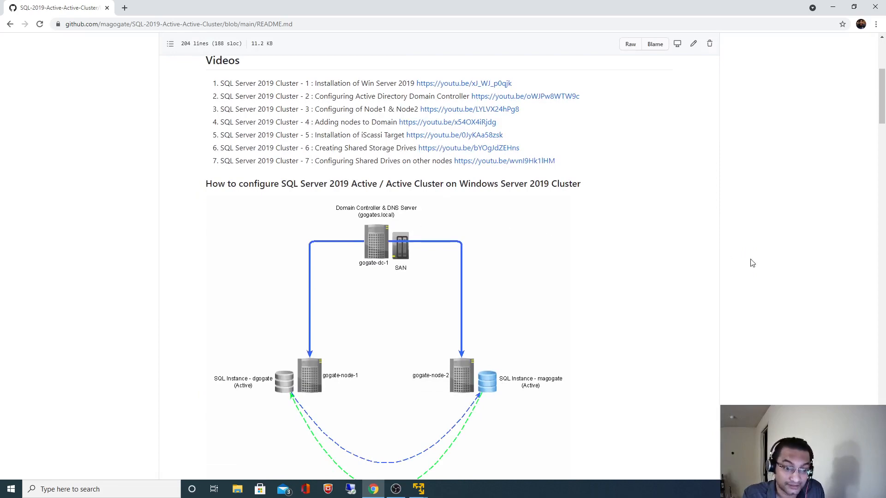
Step: Add a NAT network adapter in gogate-node-1's VM settings, then dismiss the hint and close the player
left_click(423, 487)
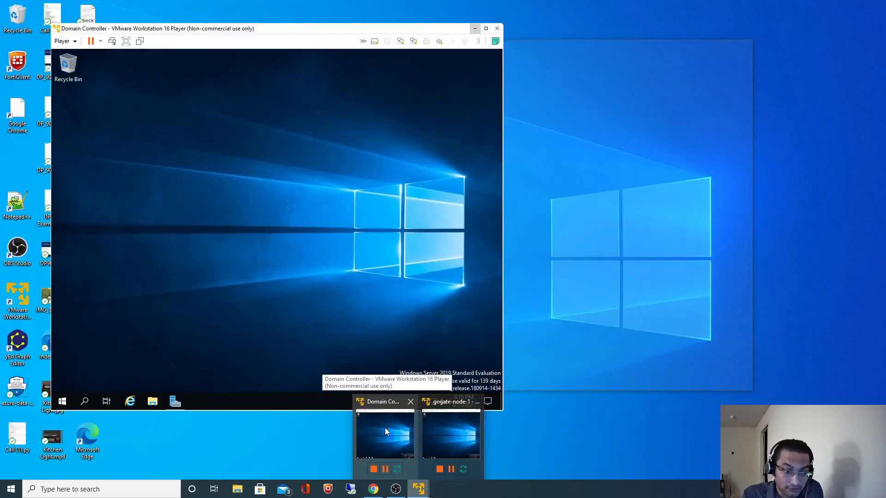
mouse_move(459, 436)
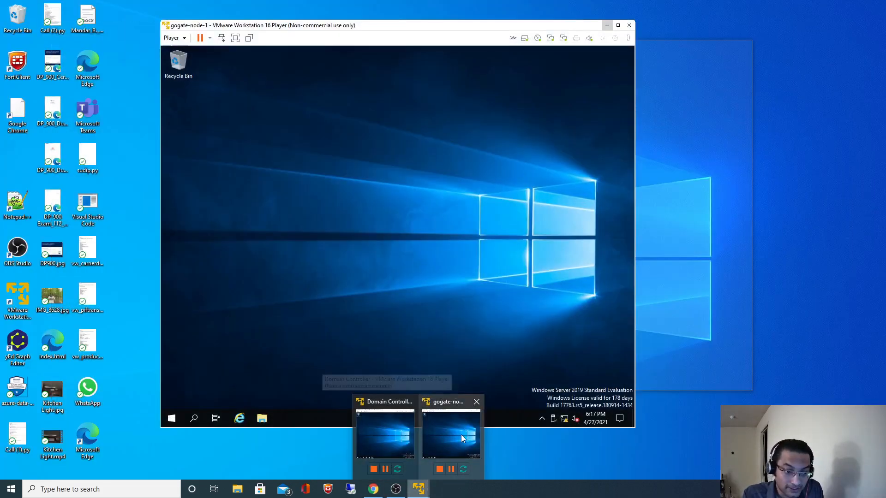
left_click(458, 434)
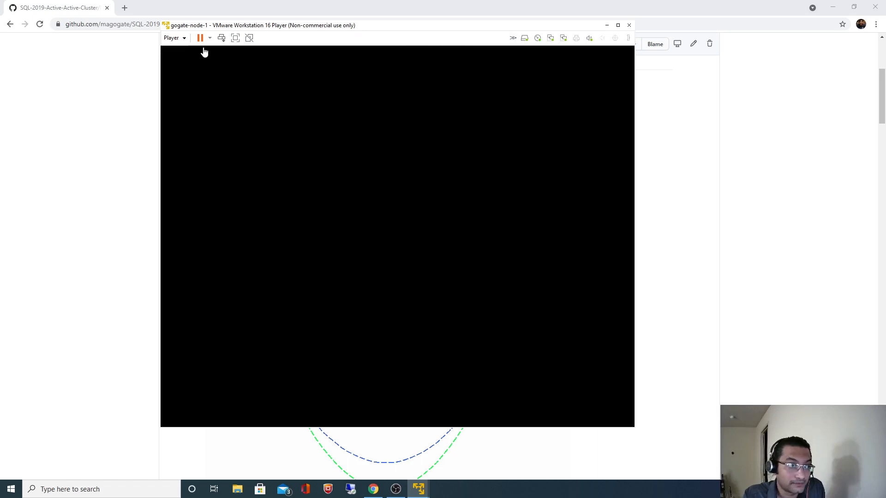
left_click(175, 38)
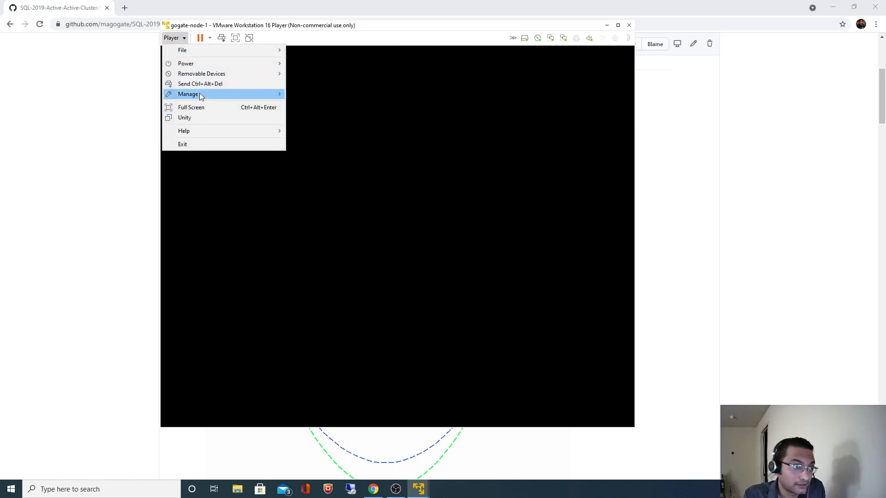
mouse_move(198, 94)
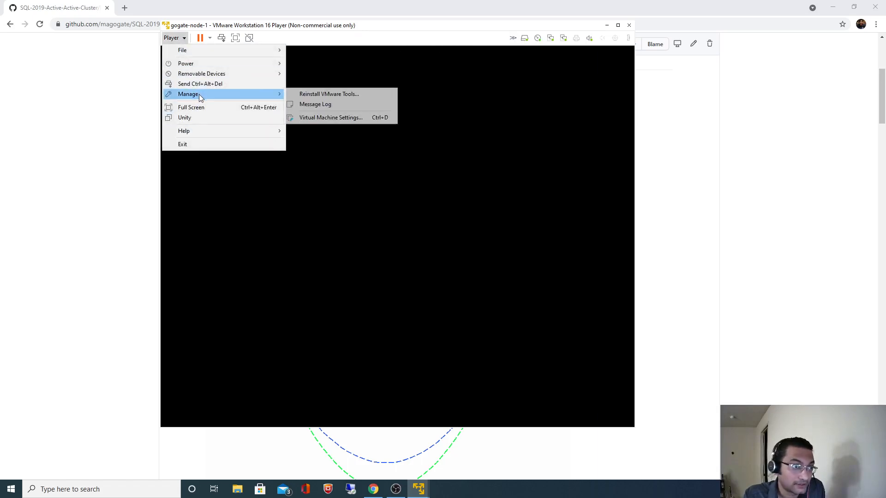
left_click(310, 118)
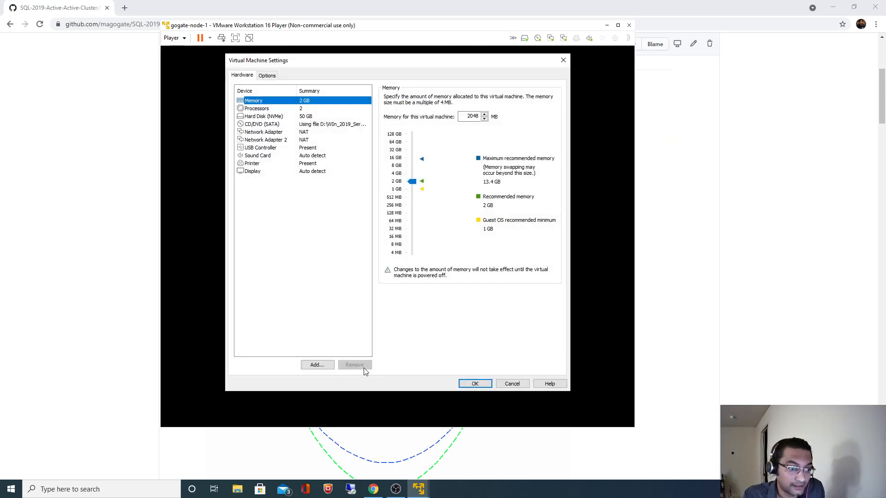
left_click(316, 365)
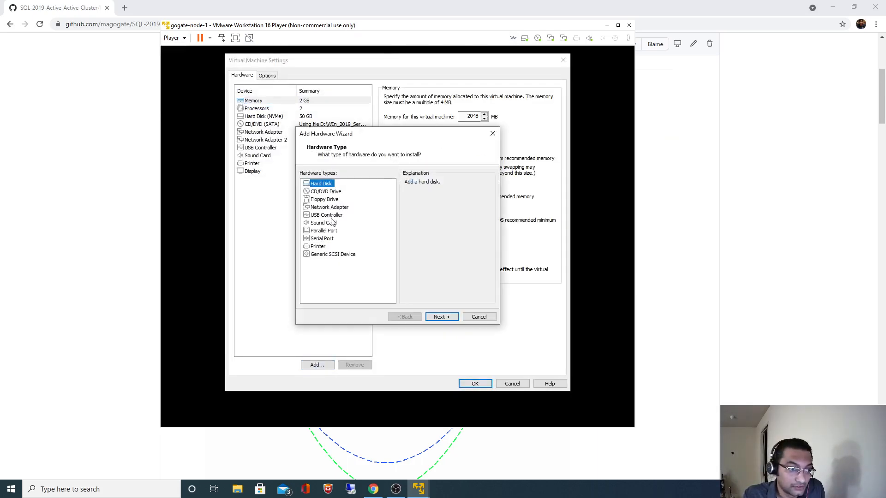
left_click(339, 208)
left_click(438, 316)
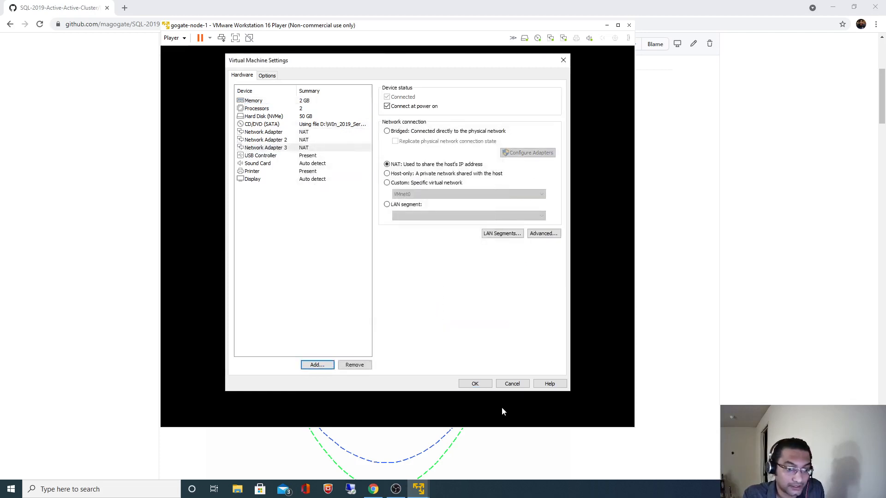
left_click(474, 384)
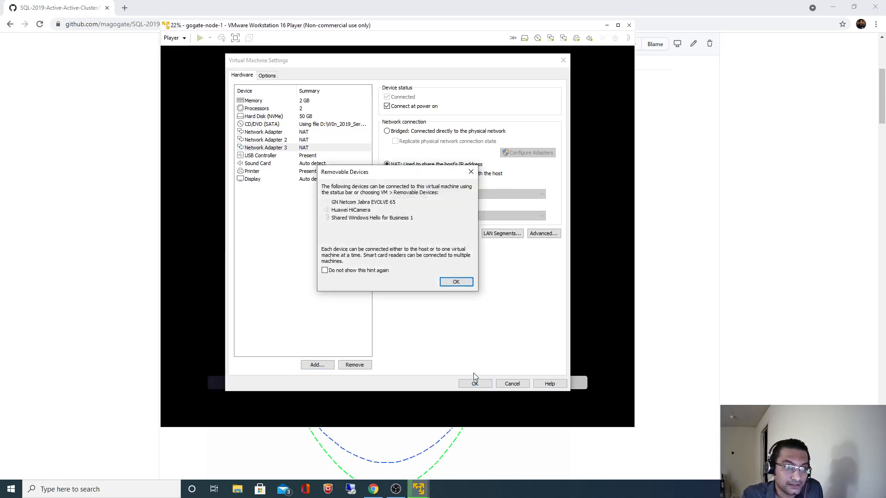
left_click(455, 283)
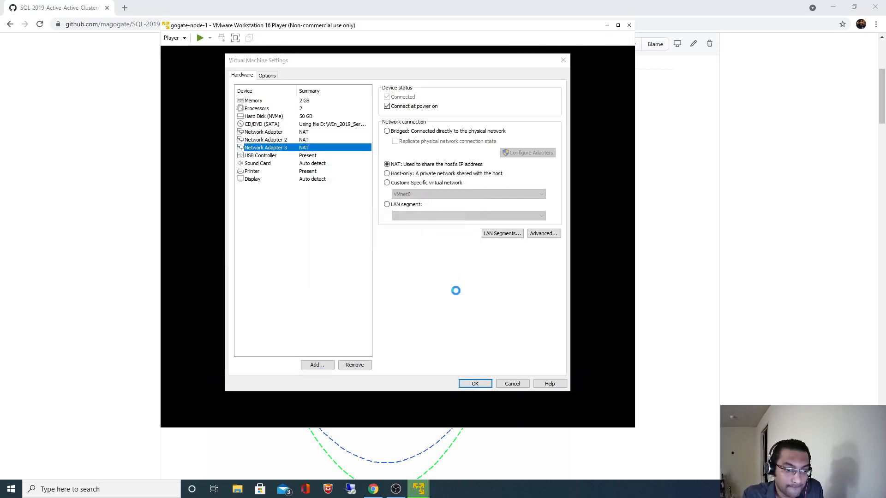
left_click(448, 240)
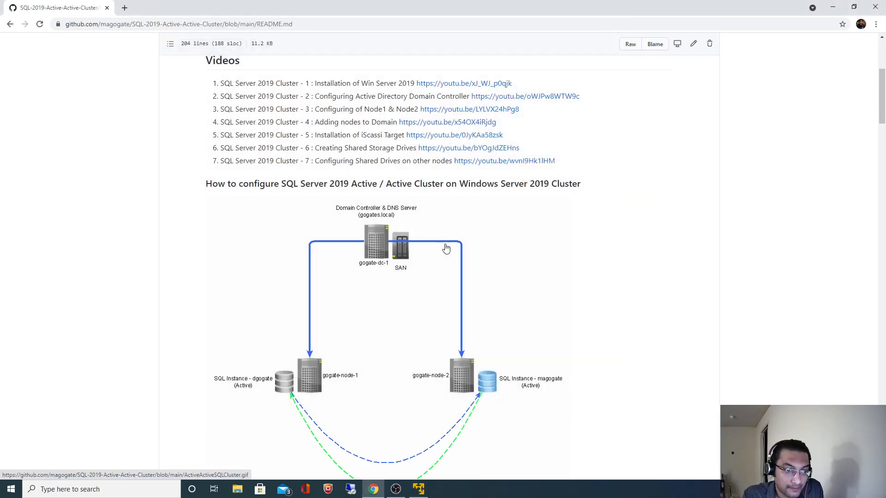
Step: Relaunch VMware Player and confirm gogate-node-1's settings now list Network Adapter 3
right_click(419, 490)
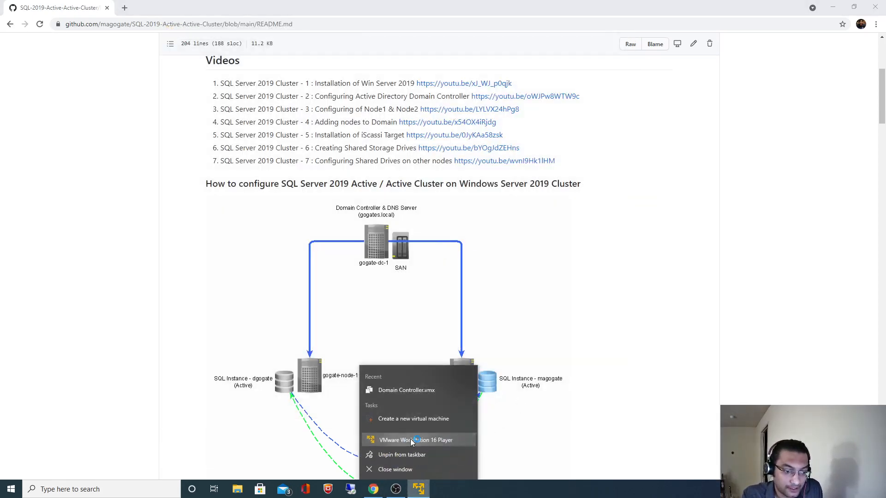
left_click(386, 388)
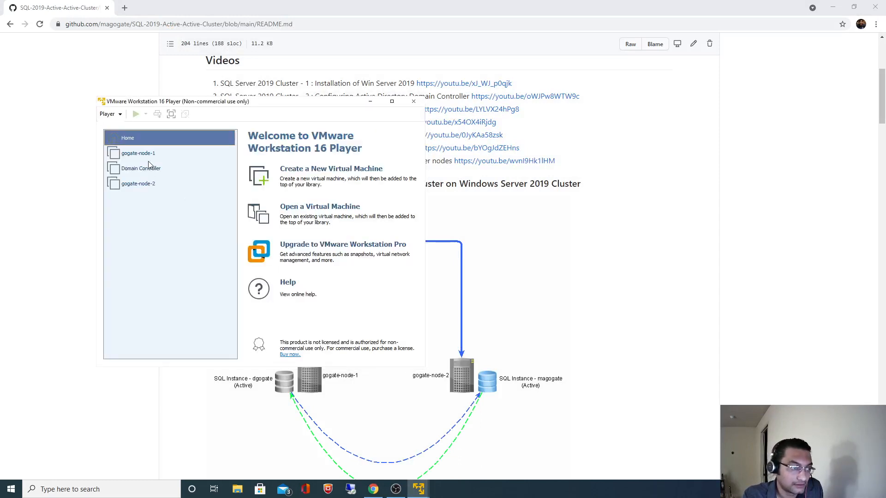
left_click(146, 154)
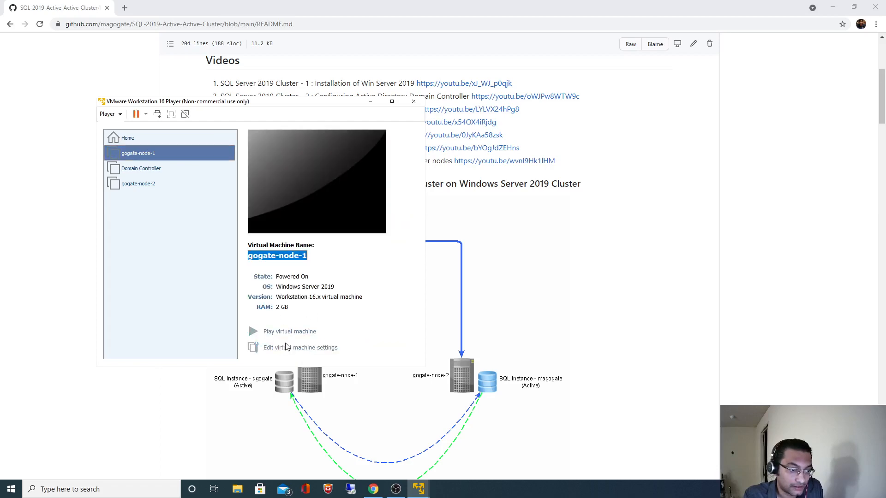
left_click(286, 347)
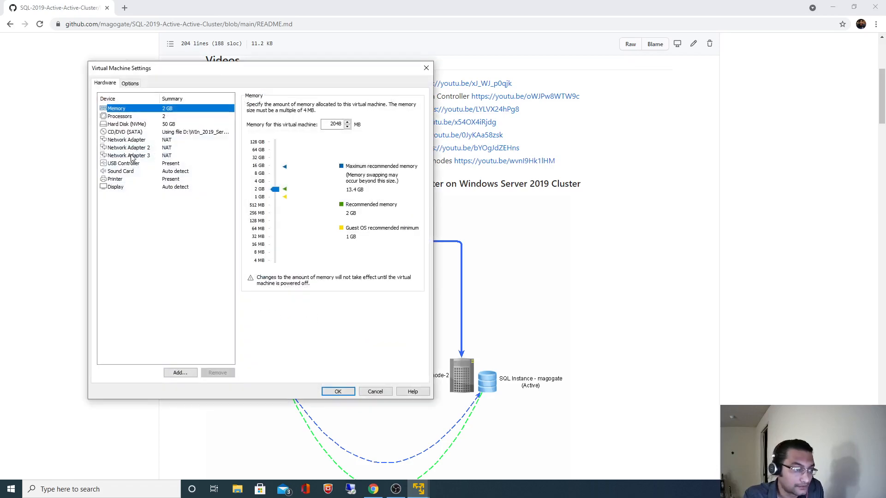
left_click(132, 156)
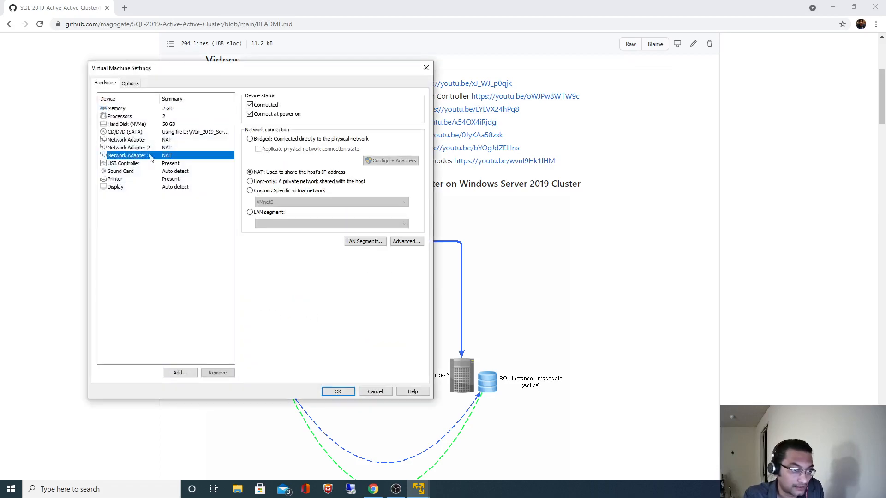
left_click(339, 392)
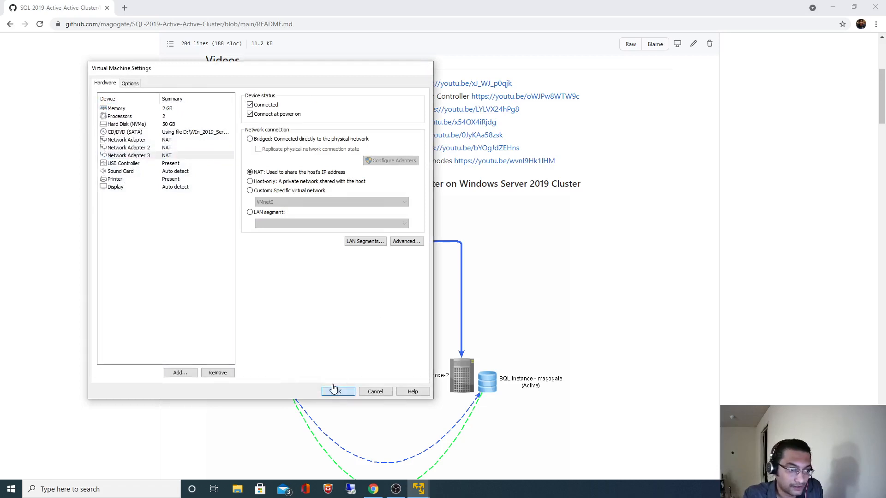
Step: Power on gogate-node-1 and place its window fully above the taskbar
left_click(306, 332)
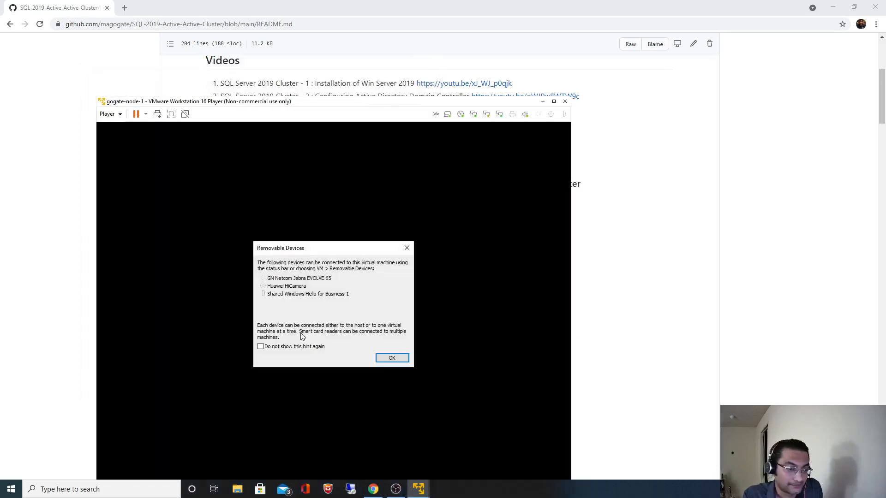
left_click(391, 358)
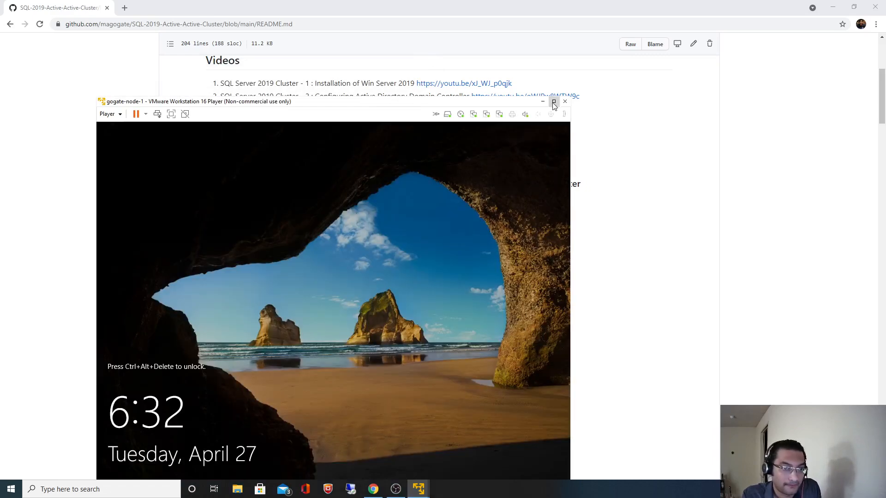
left_click_drag(423, 111, 452, 47)
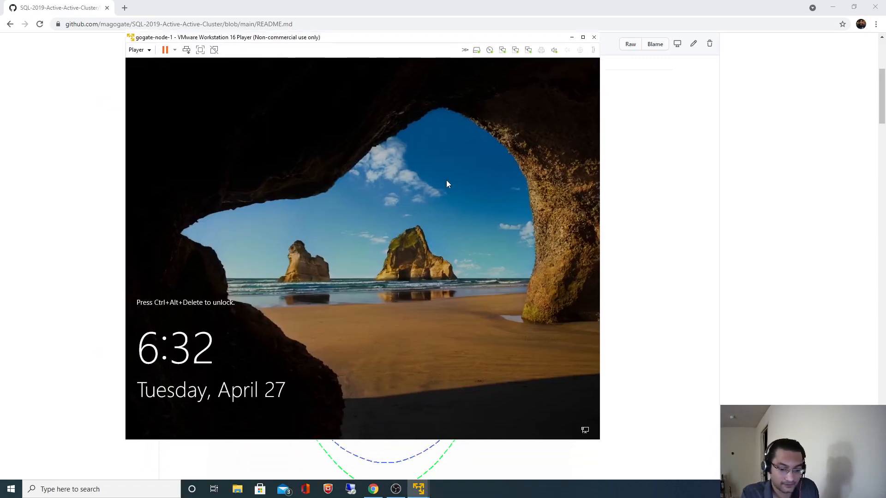
Step: Sign in to GOGATE-NODE-1 as Administrator with the account password
key("ctrl+alt+Insert")
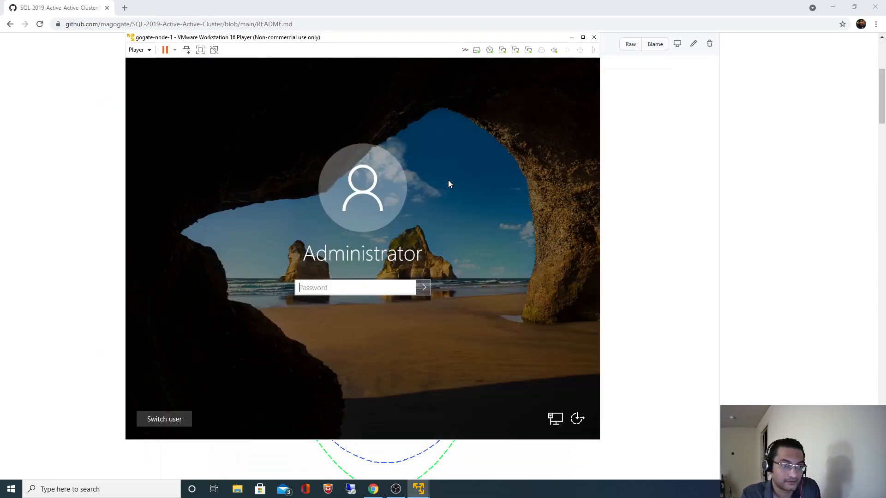
left_click(177, 418)
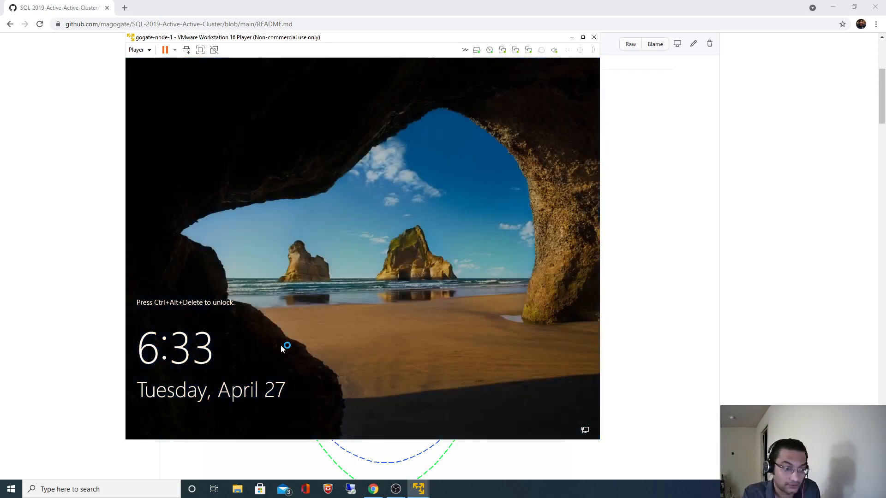
key("ctrl+alt+Insert")
left_click(183, 418)
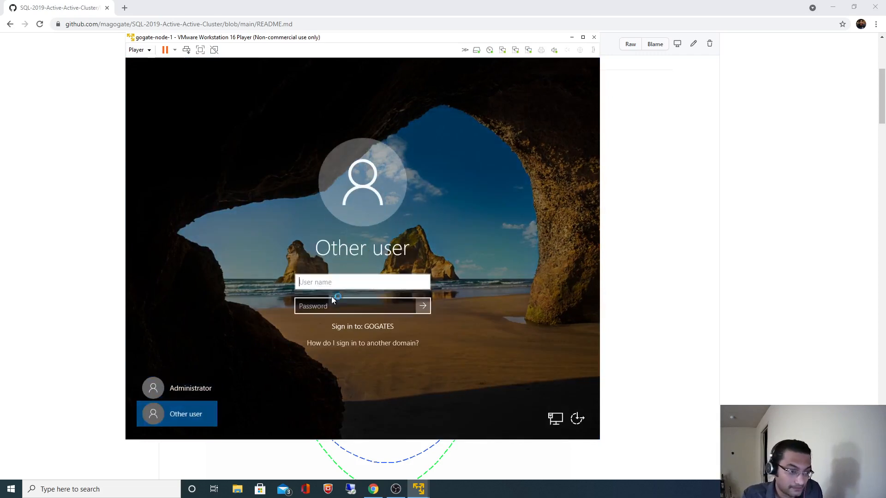
type("Adminis")
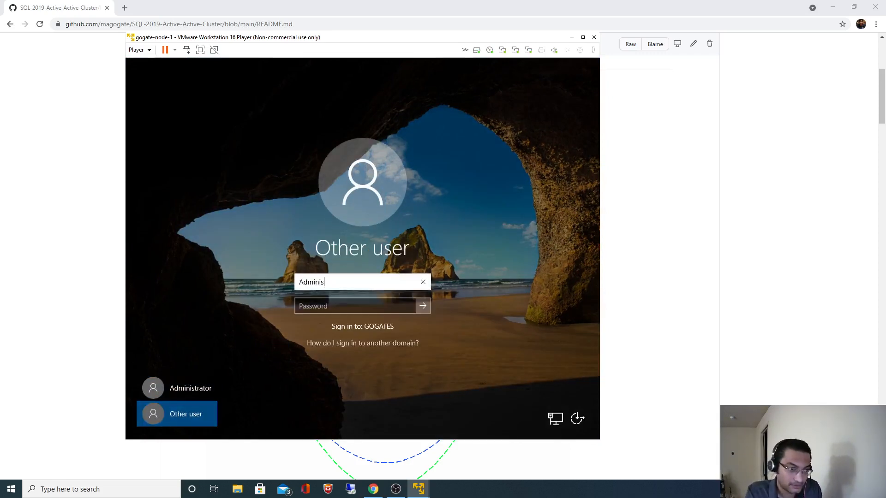
type("trator")
key("Tab")
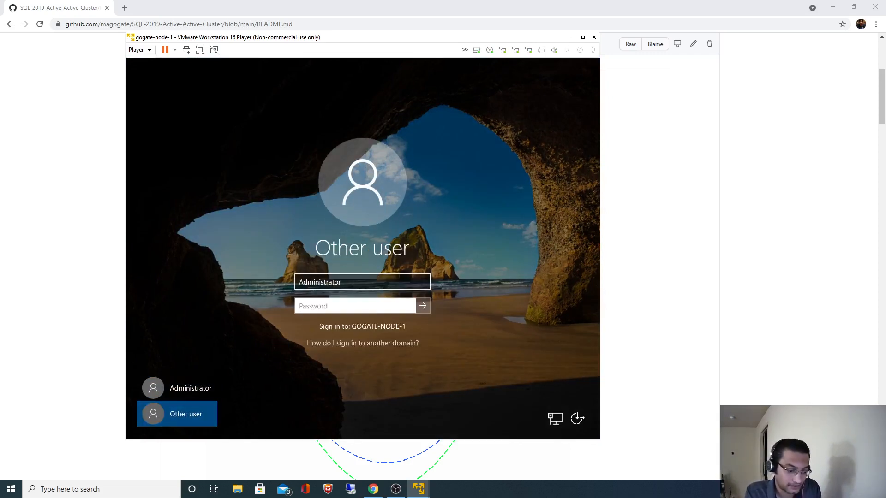
type("••")
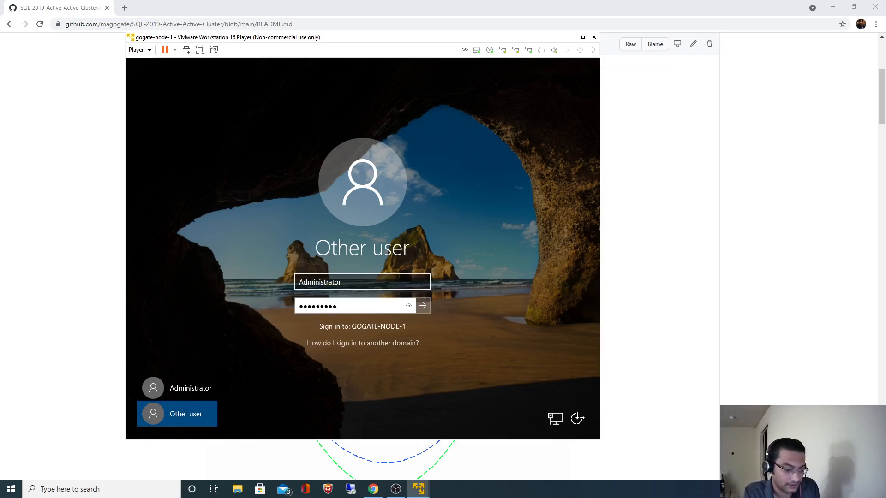
key("Return")
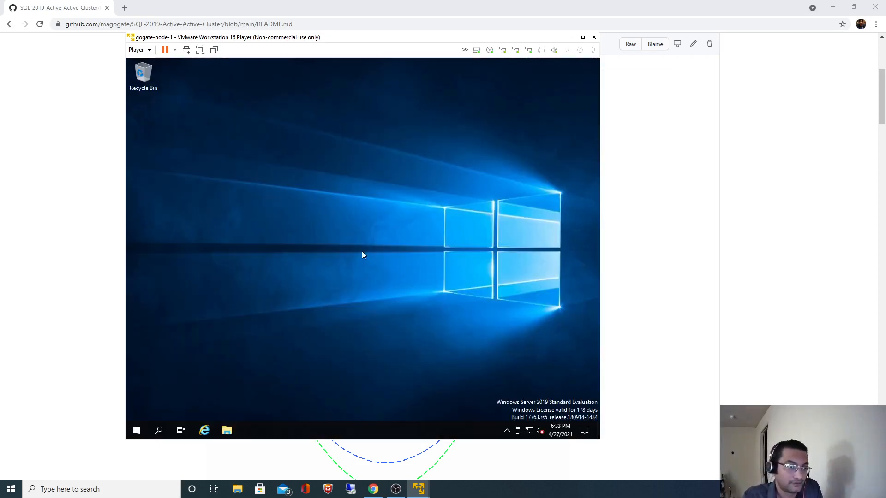
Step: Scroll the README to section 6 and select gogate-node-1's IP 172.16.0.15
left_click(736, 258)
scroll(737, 259, "down", 15)
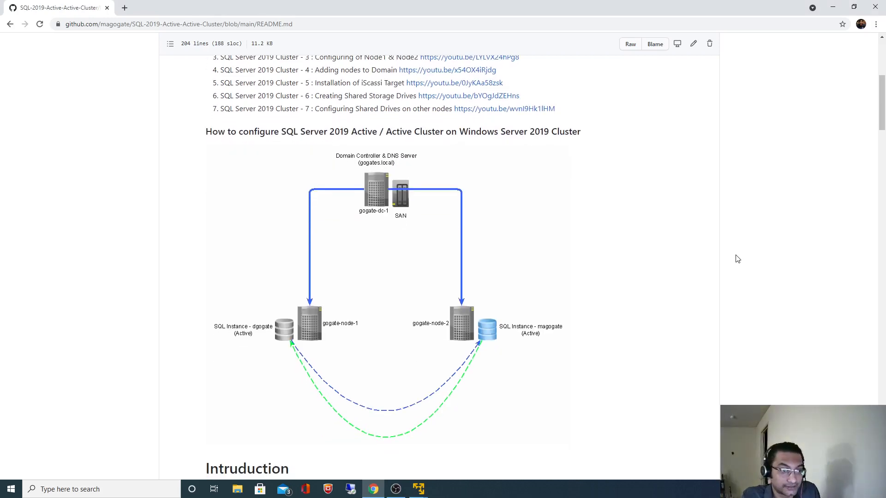
scroll(737, 259, "up", 5)
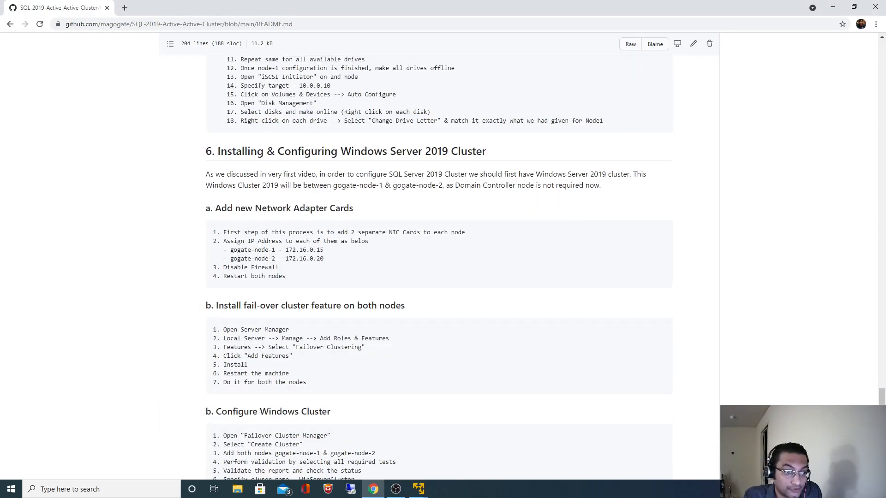
left_click_drag(287, 249, 325, 256)
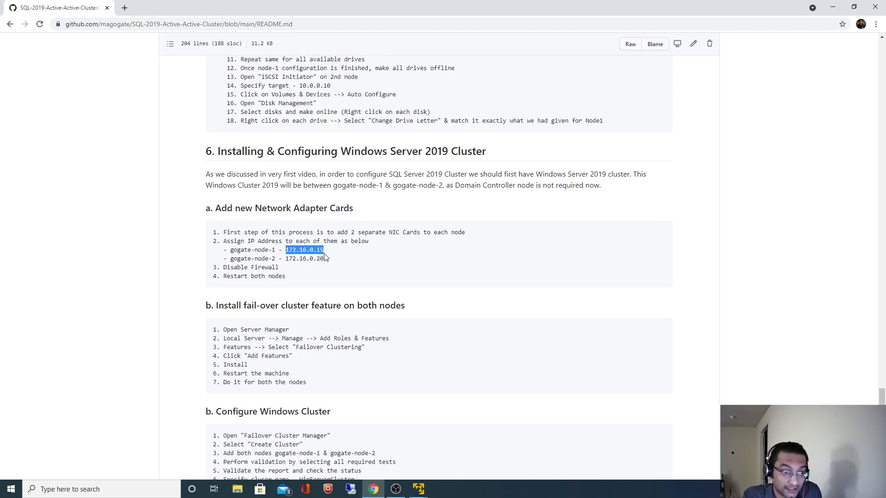
left_click(418, 489)
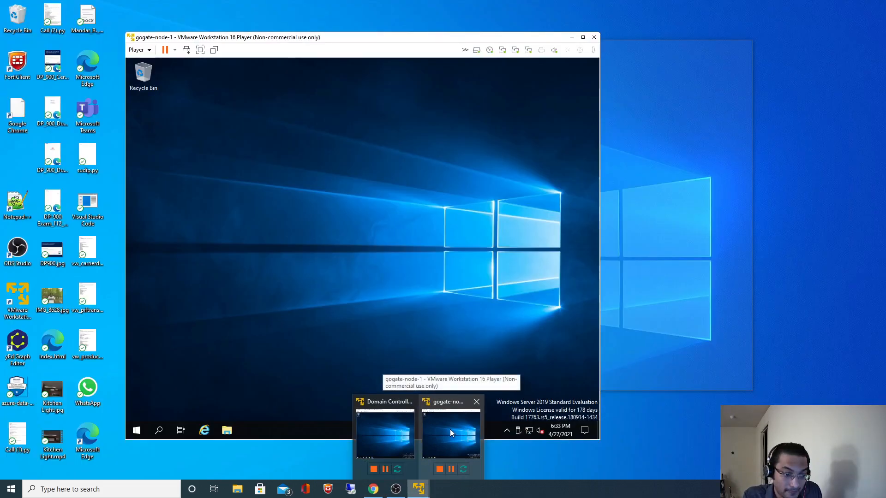
Step: Open the Ethernet2 adapter properties through Control Panel's Network and Sharing Center
left_click(450, 429)
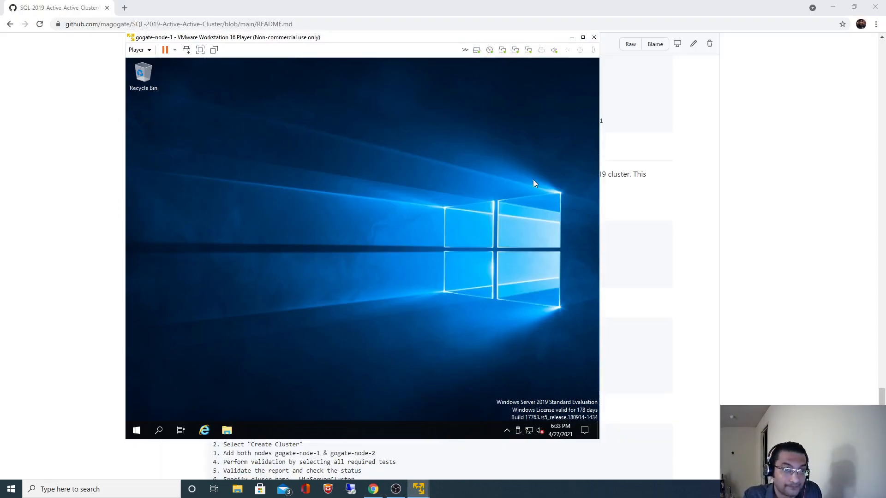
left_click(161, 433)
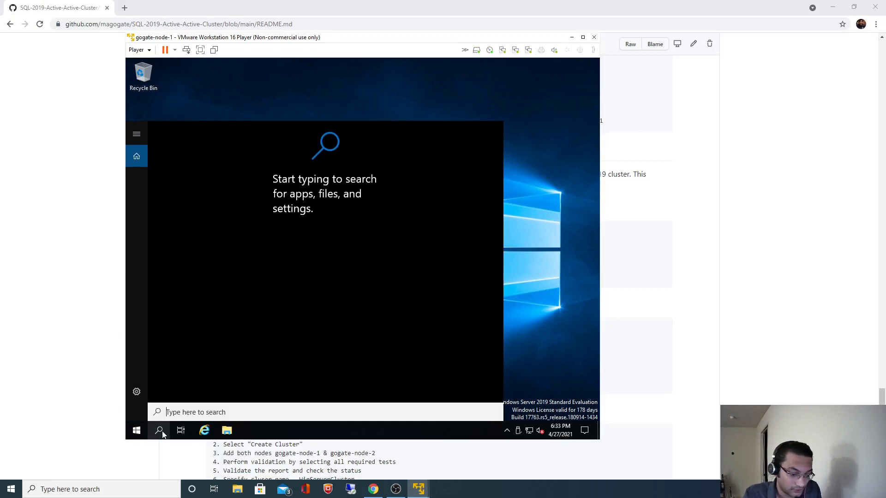
type("con")
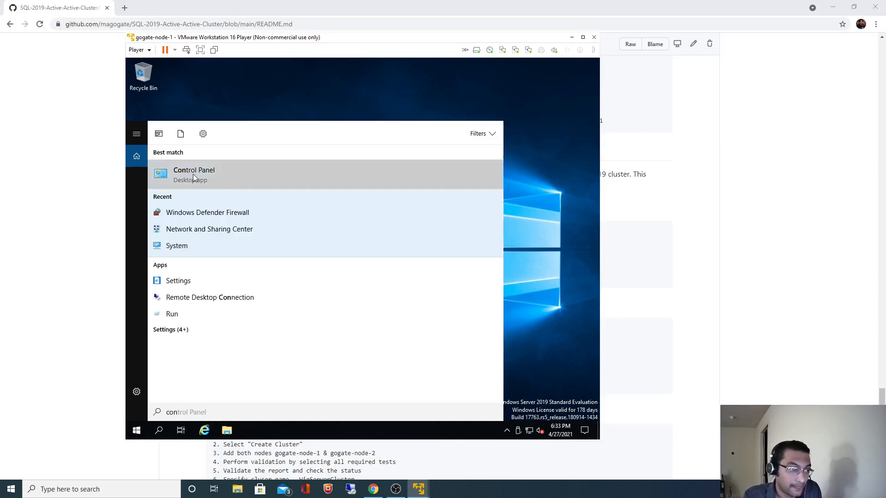
left_click(194, 175)
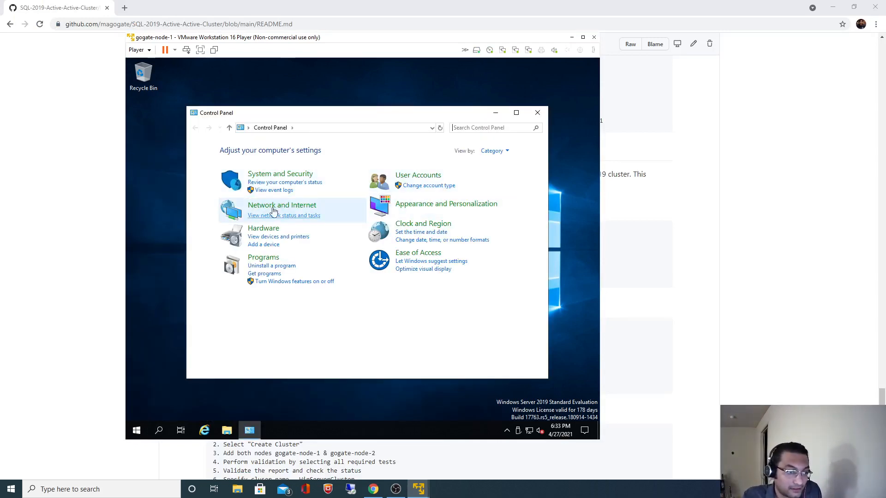
left_click(283, 205)
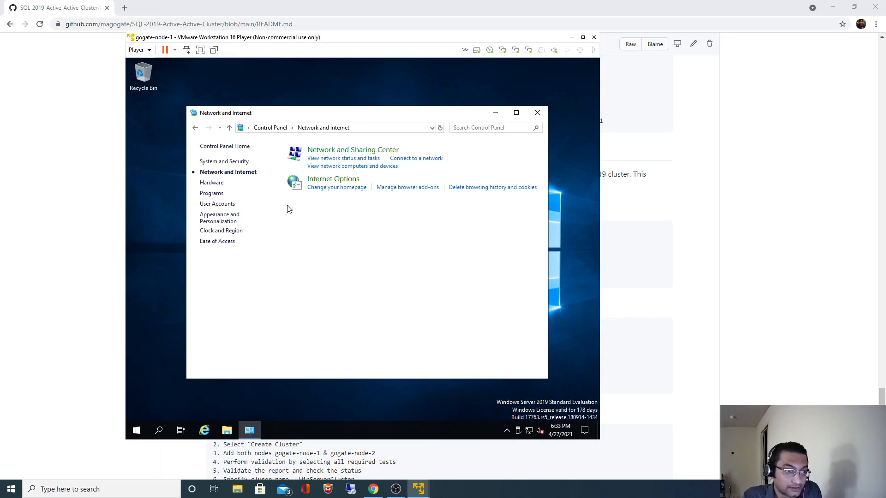
left_click(358, 151)
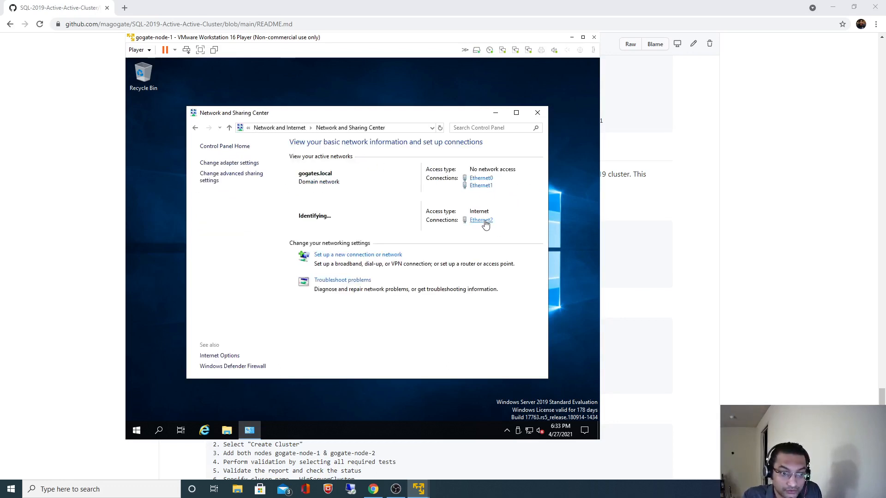
left_click(482, 220)
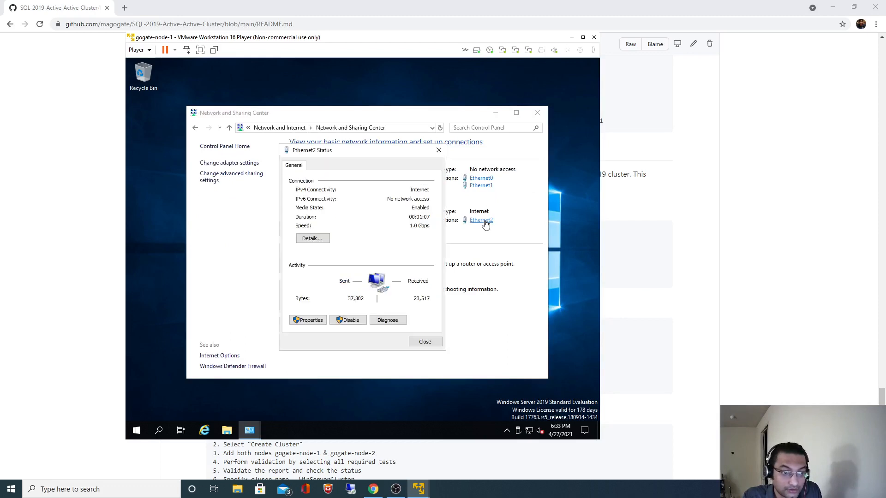
left_click(310, 321)
Step: Set Ethernet2's IPv4 to static 172.16.0.15, mask 255.255.0.0, and close the network windows
left_click(372, 257)
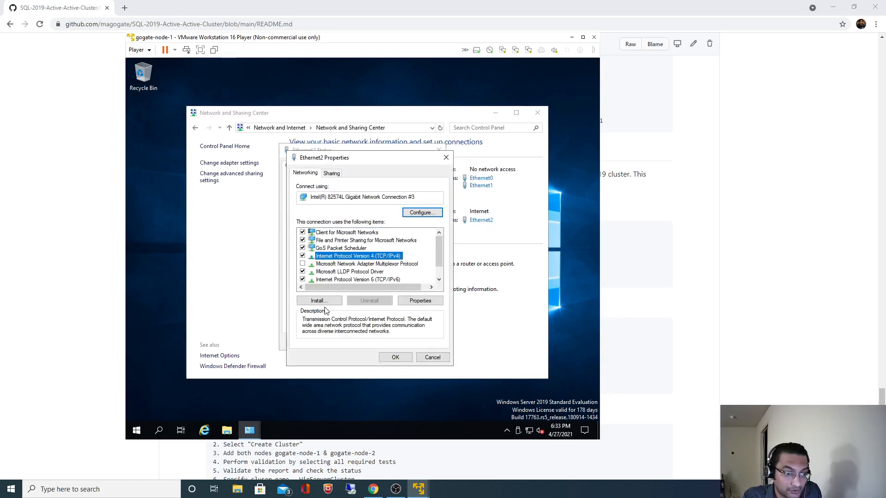
left_click(420, 301)
left_click(355, 260)
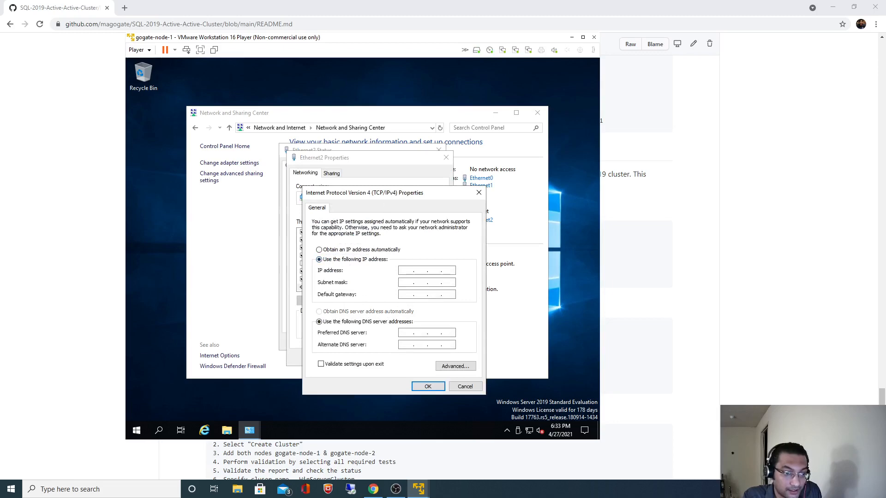
left_click(734, 275)
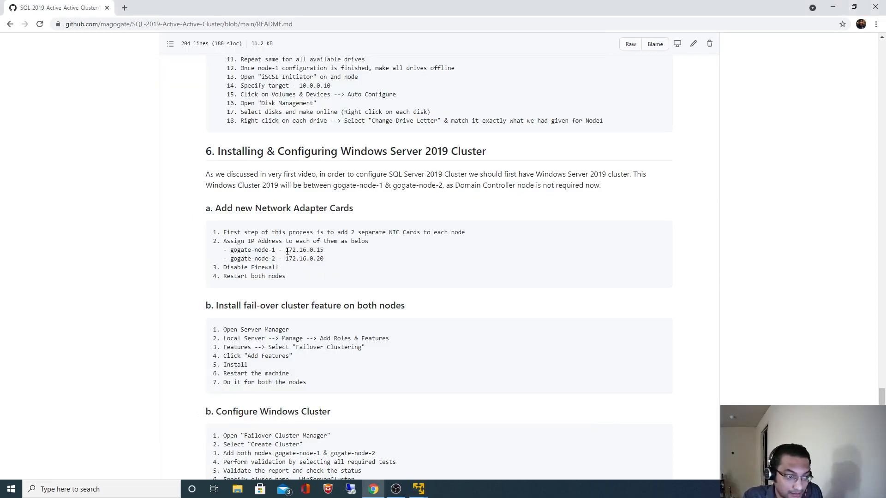
left_click_drag(287, 252, 325, 251)
key("alt+Tab")
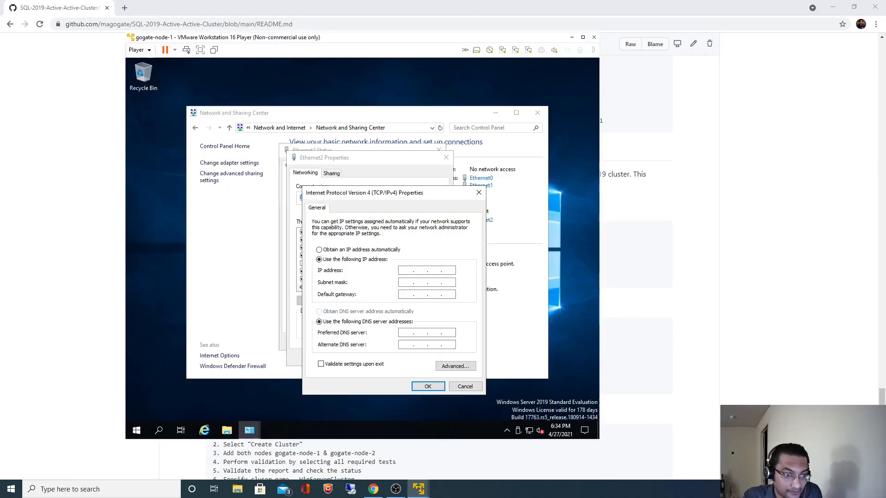
left_click(436, 283)
left_click(429, 295)
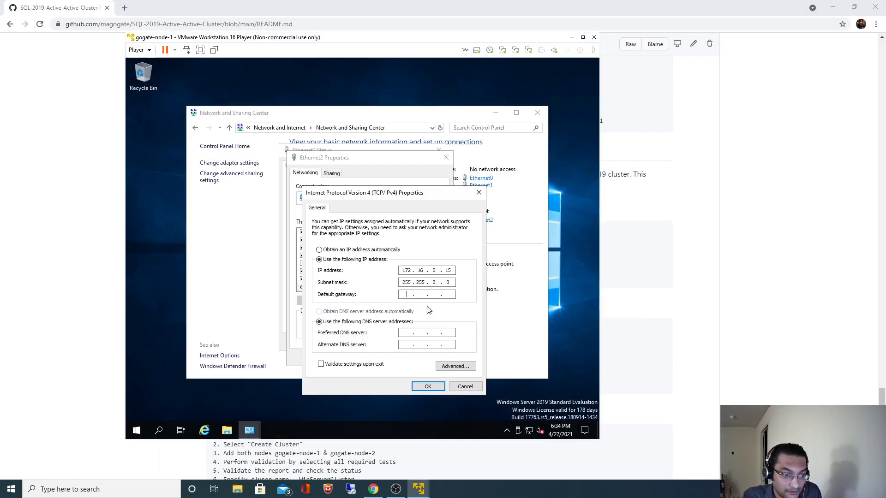
left_click(427, 388)
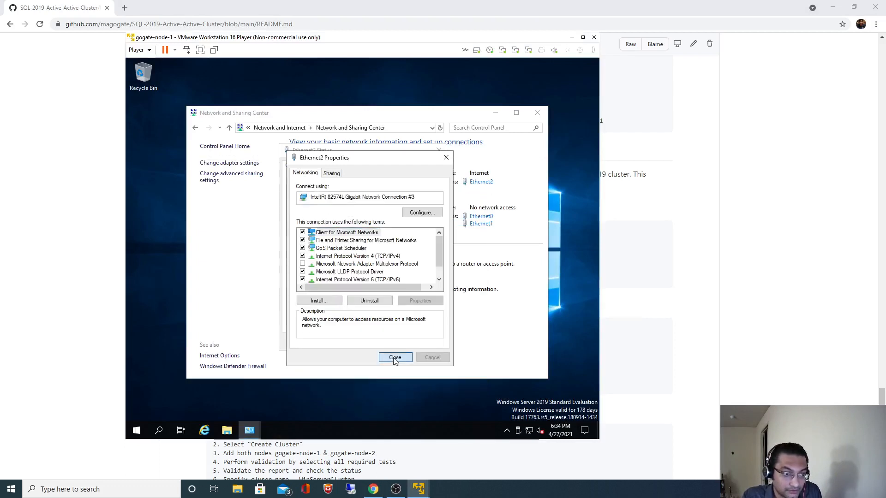
left_click(395, 358)
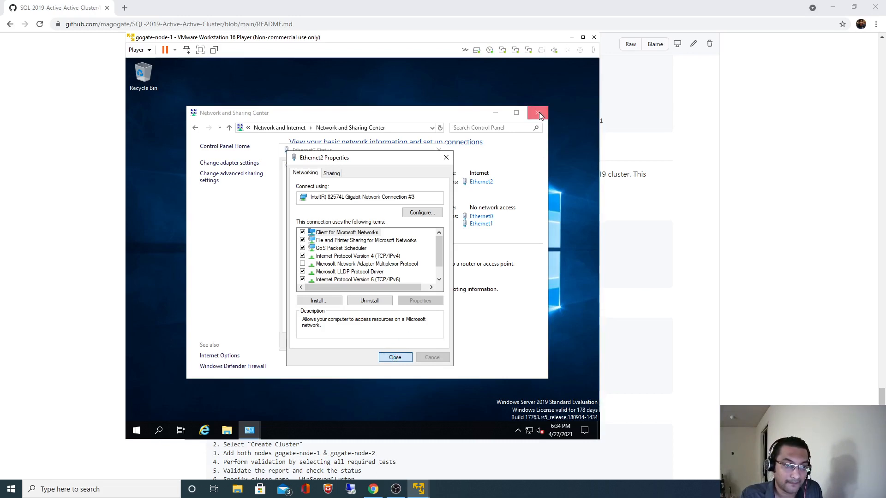
left_click(424, 342)
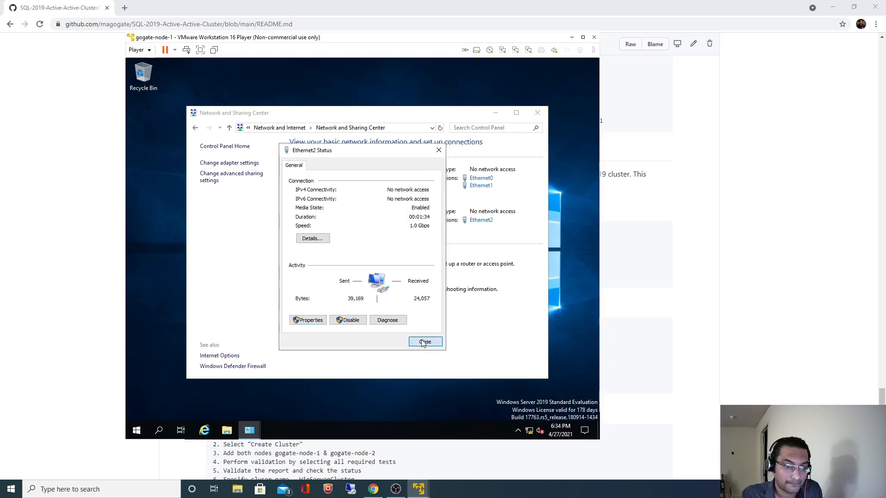
left_click(538, 112)
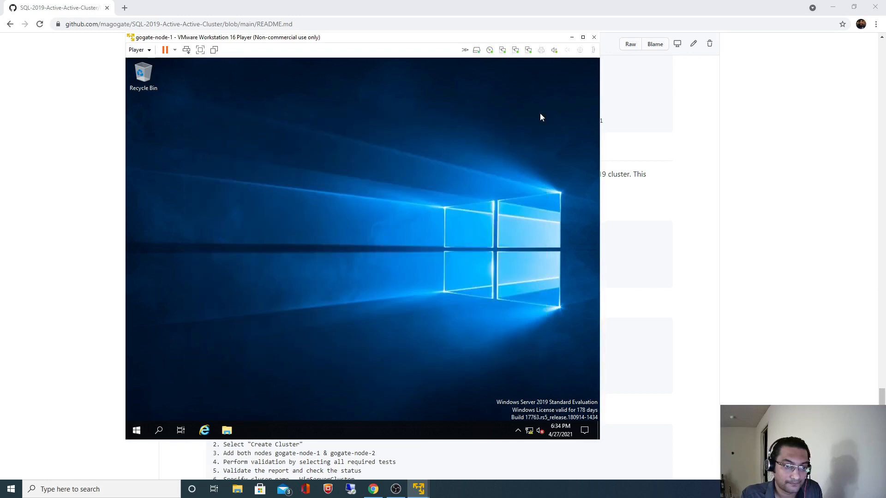
left_click(160, 430)
type("con")
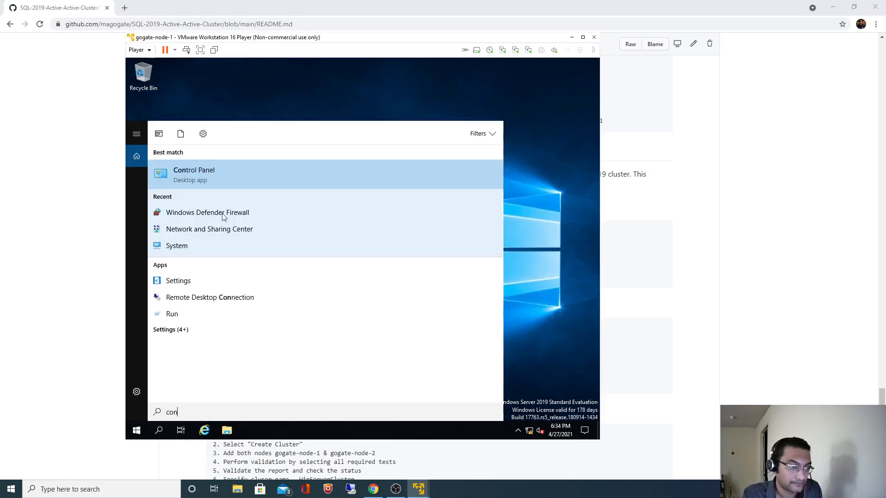
left_click(203, 173)
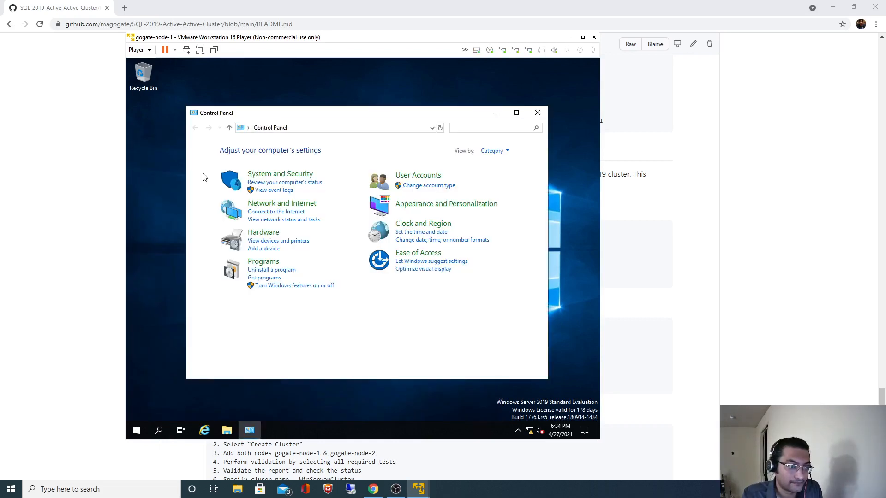
left_click(277, 174)
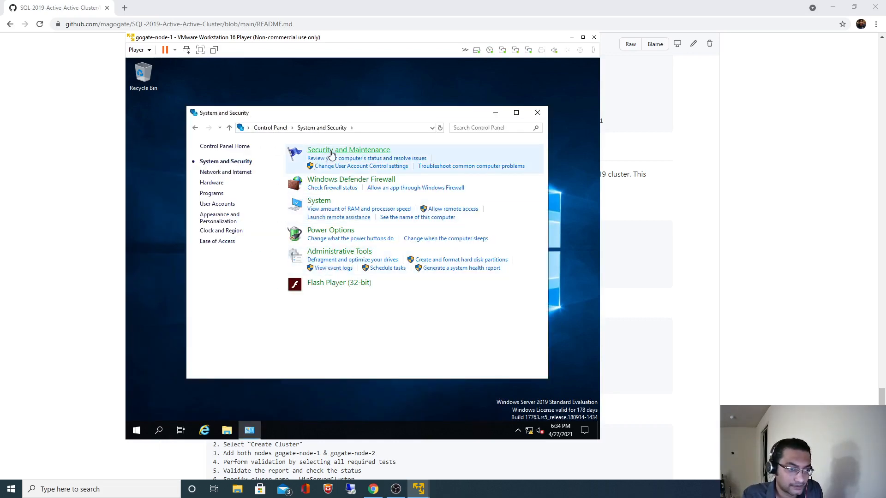
left_click(337, 182)
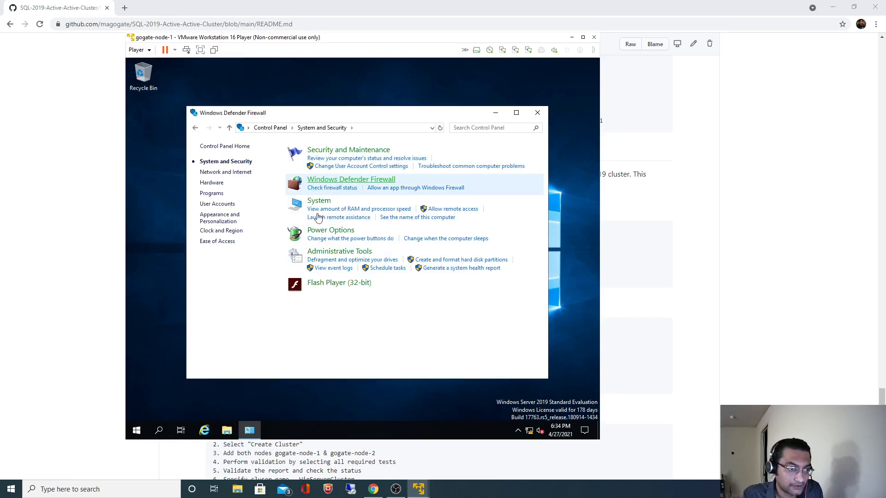
left_click(230, 207)
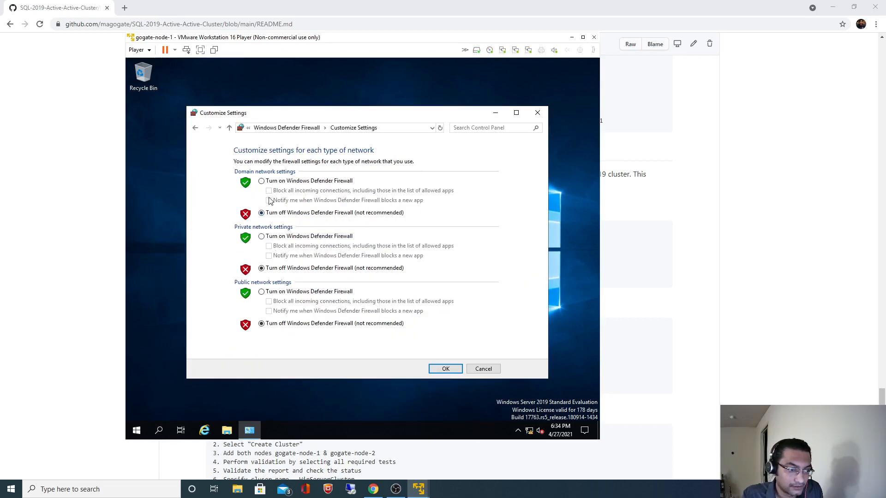
left_click(483, 368)
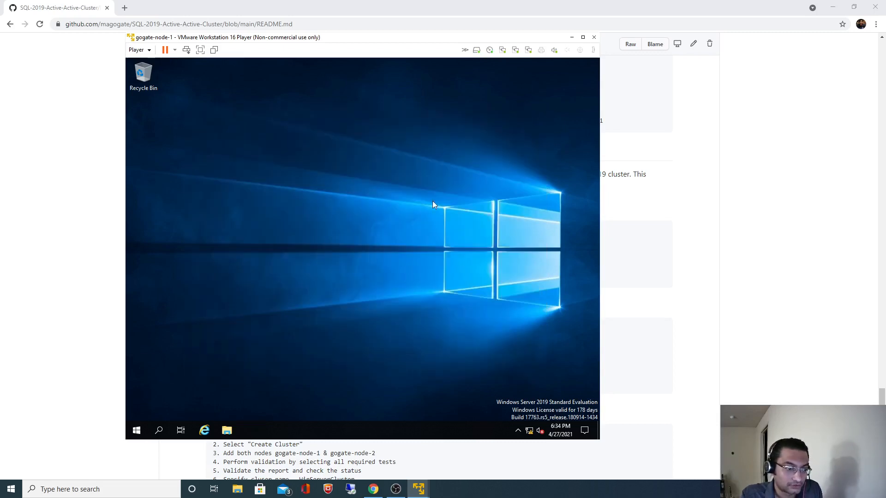
left_click(803, 235)
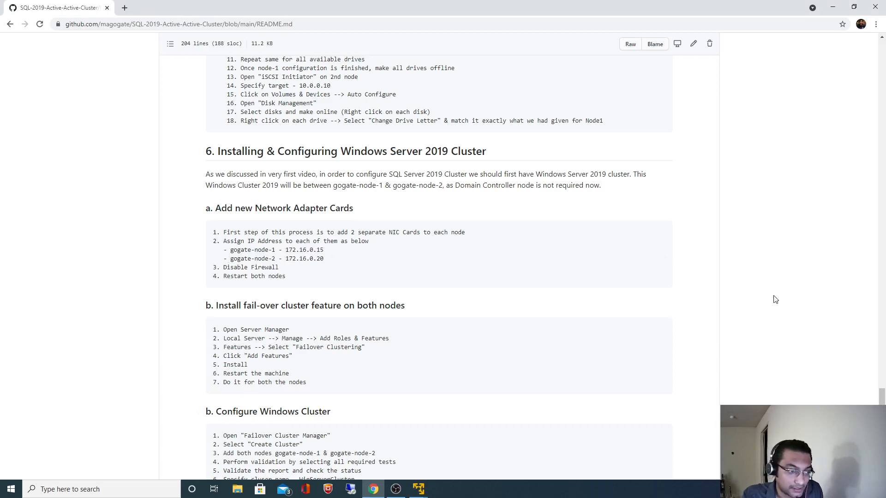
Step: Restart gogate-node-1 from its Start menu and launch a second VMware Player window
scroll(775, 300, "down", 1)
key("alt+Tab")
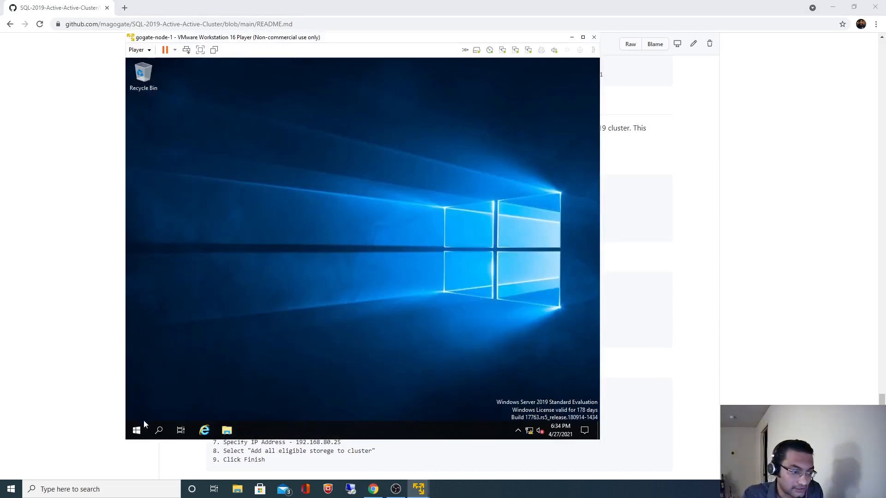
left_click(137, 430)
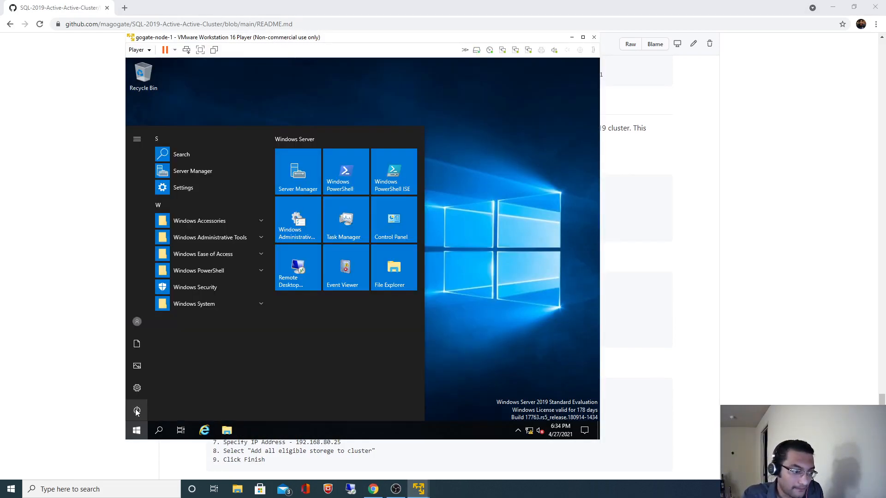
left_click(137, 411)
left_click(141, 385)
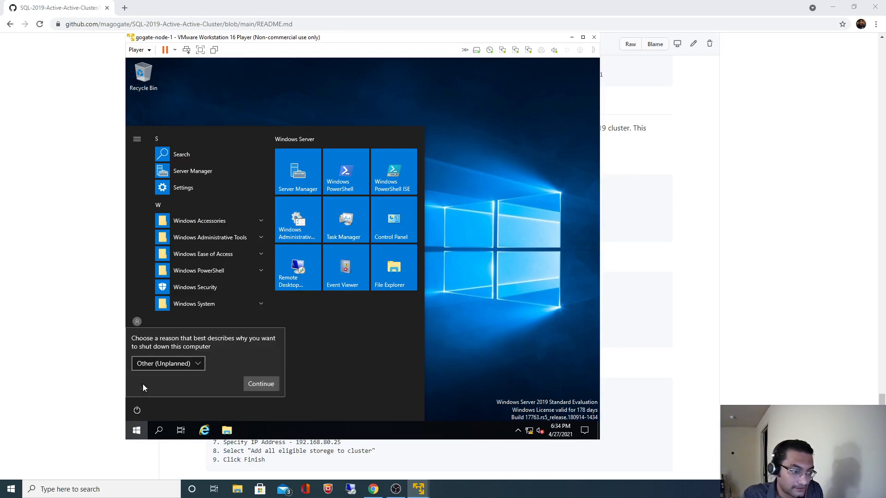
left_click(247, 383)
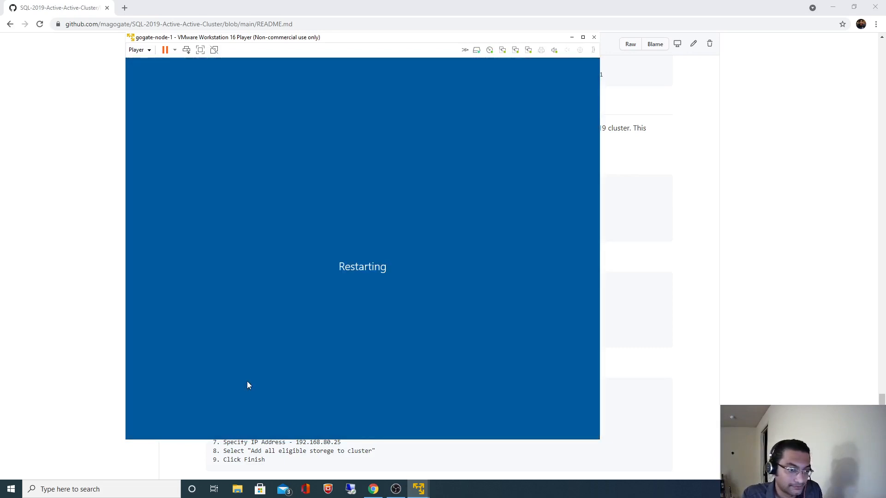
right_click(421, 492)
left_click(407, 438)
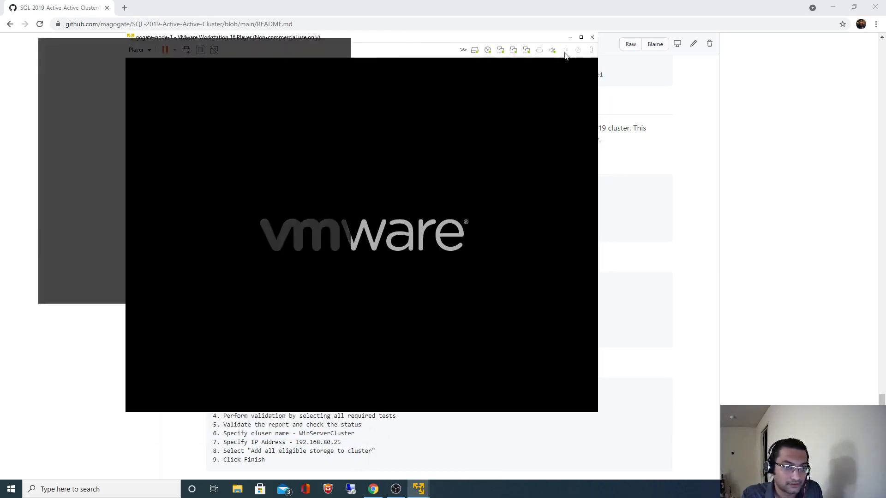
Step: Minimise node-1's console and add a NAT Network Adapter to gogate-node-2's hardware
left_click(570, 38)
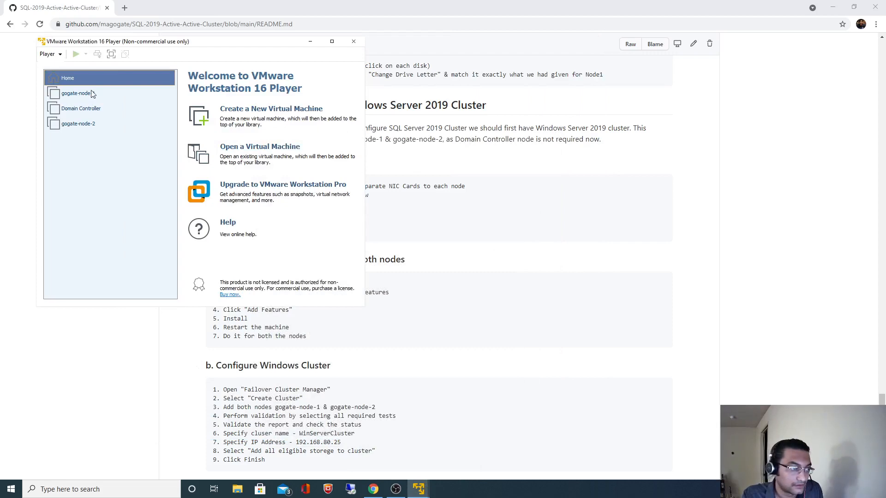
left_click(79, 126)
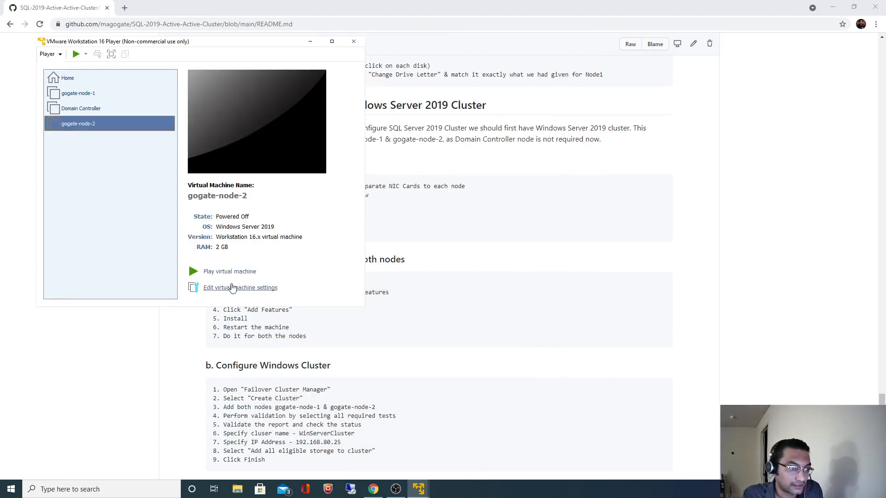
left_click(233, 288)
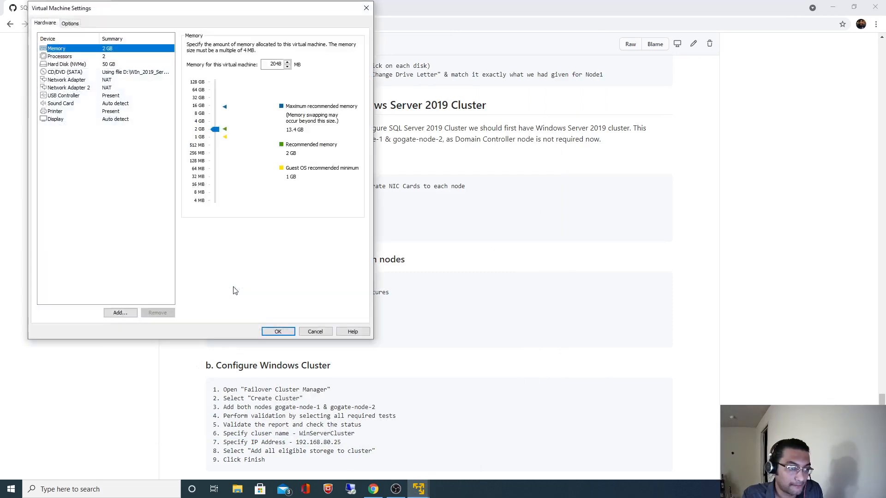
left_click(120, 312)
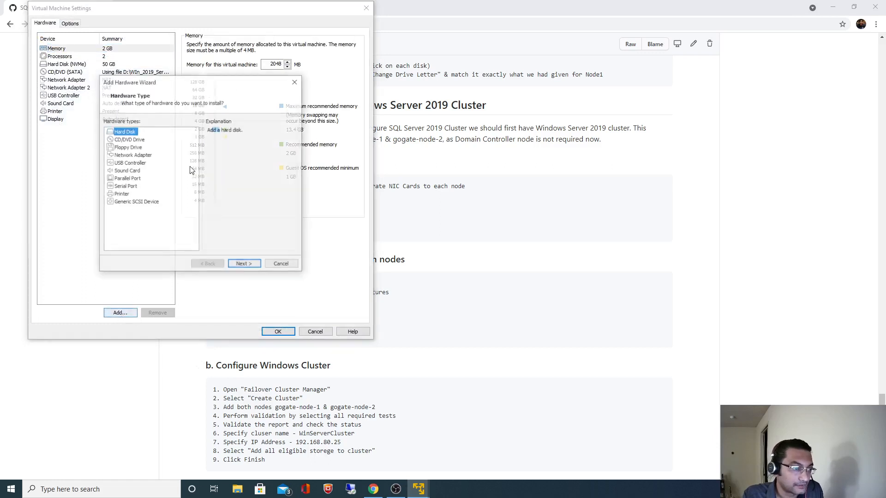
left_click(132, 155)
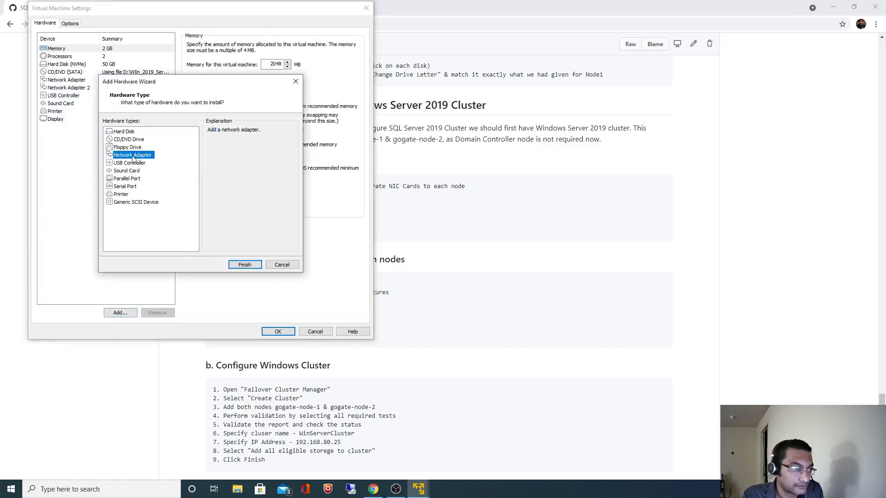
left_click(243, 265)
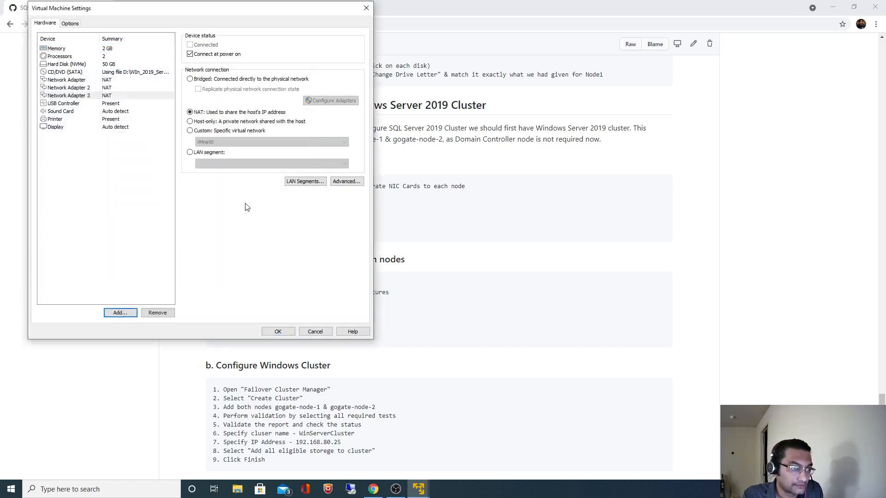
left_click(275, 331)
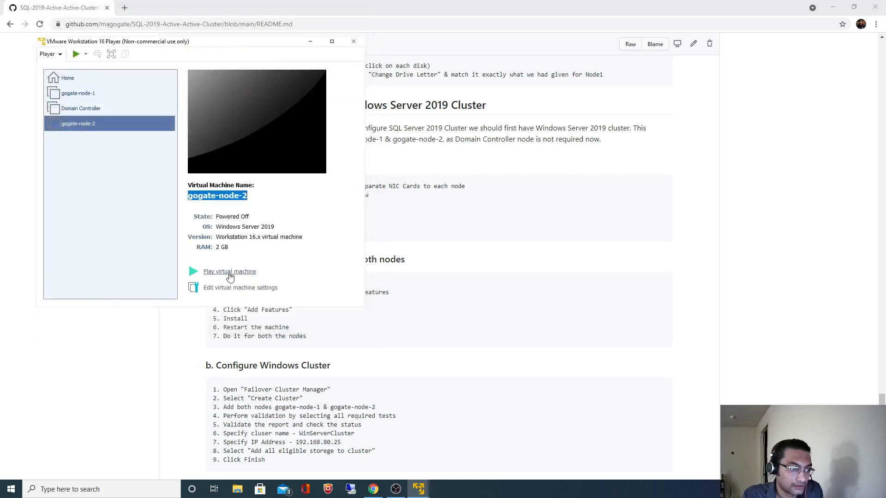
Step: Power on gogate-node-2, dismiss the removable devices notice, and enlarge its window
left_click(229, 272)
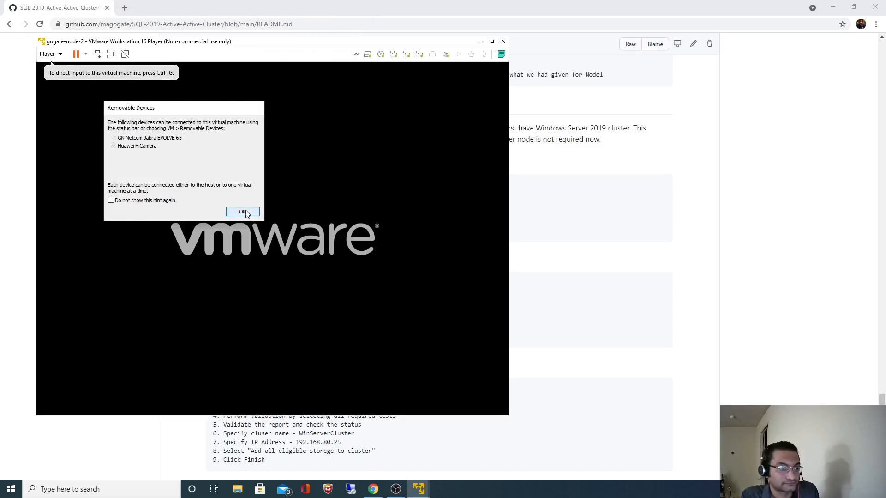
left_click(242, 212)
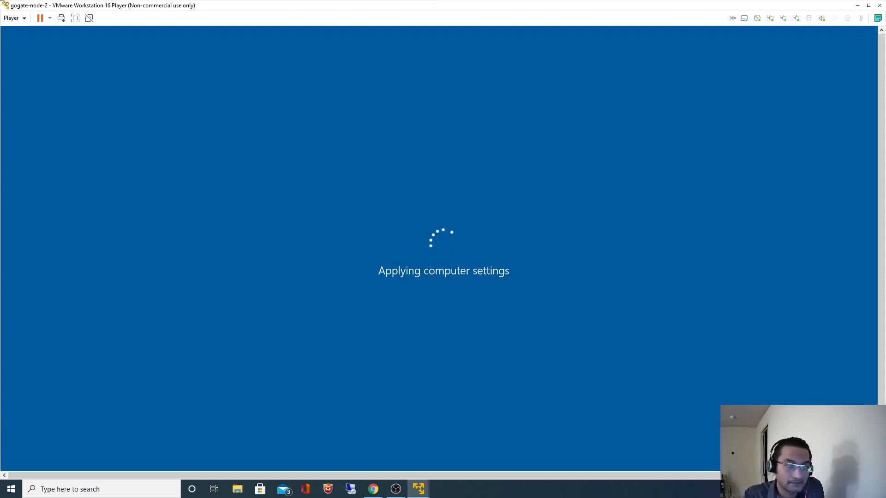
left_click_drag(4, 6, 520, 87)
left_click_drag(660, 96, 313, 35)
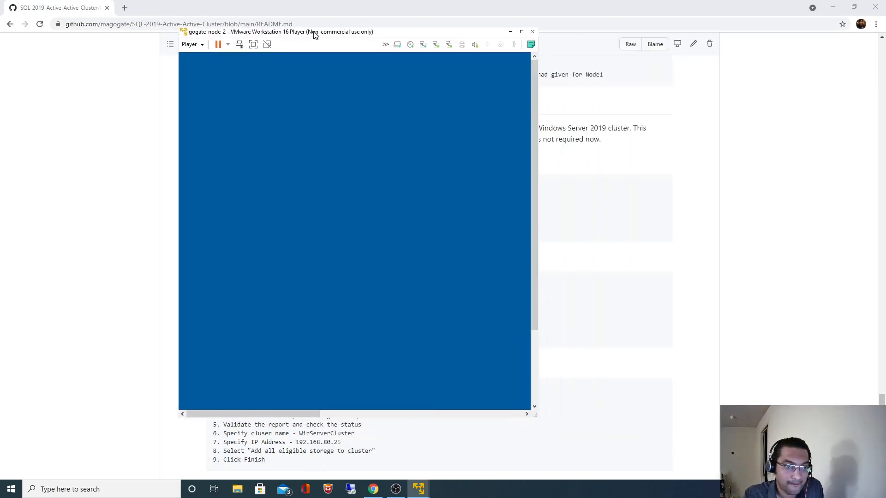
left_click_drag(532, 410, 607, 431)
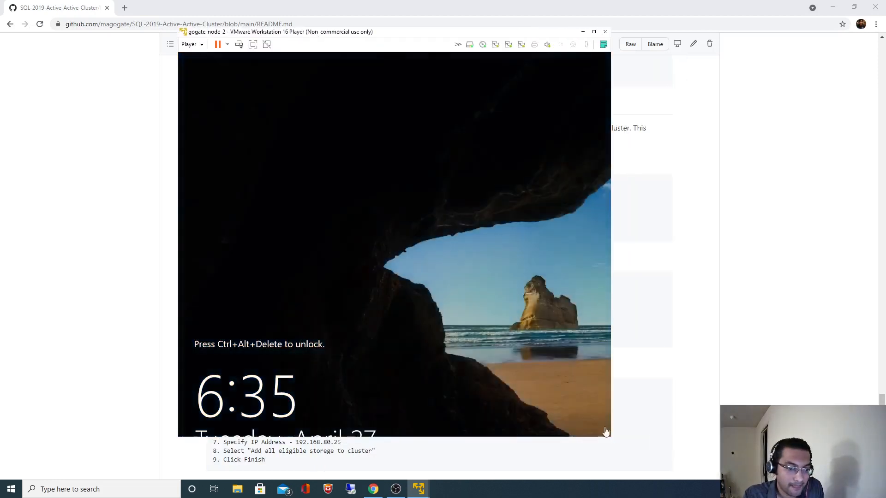
Step: Sign in to gogate-node-2 as Administrator with the account password
key("ctrl+alt+Insert")
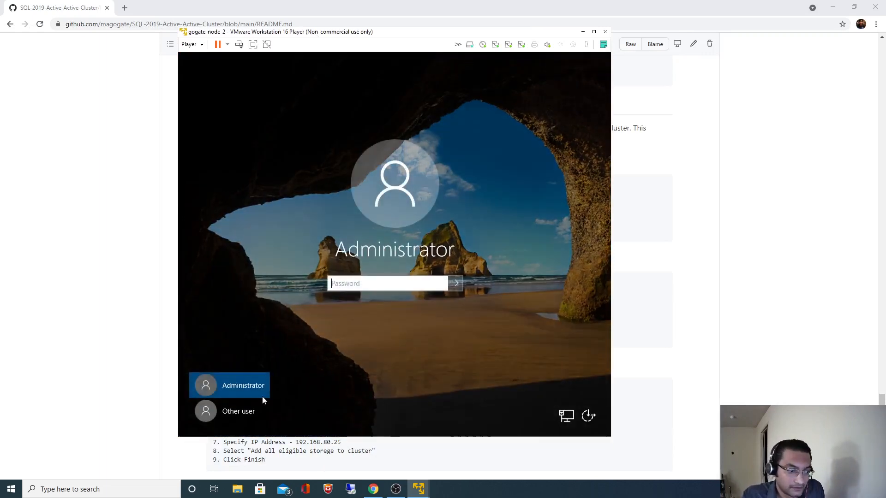
left_click(232, 411)
type("Administrator")
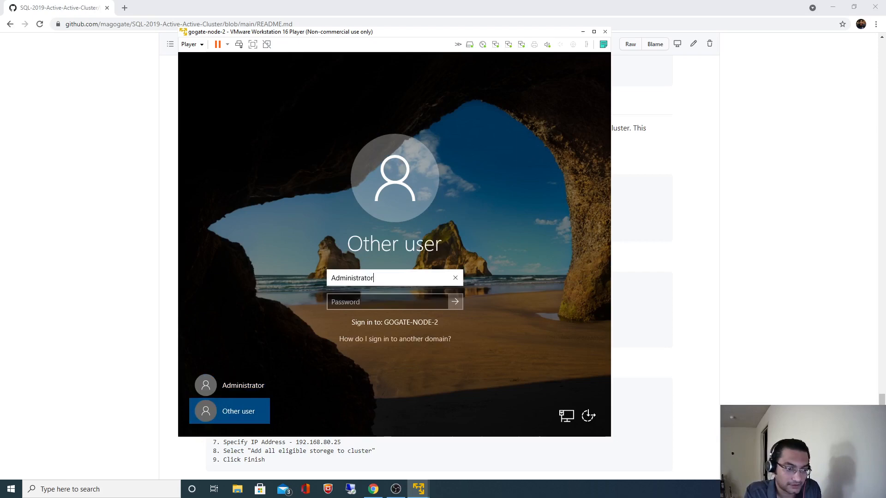
key("Tab")
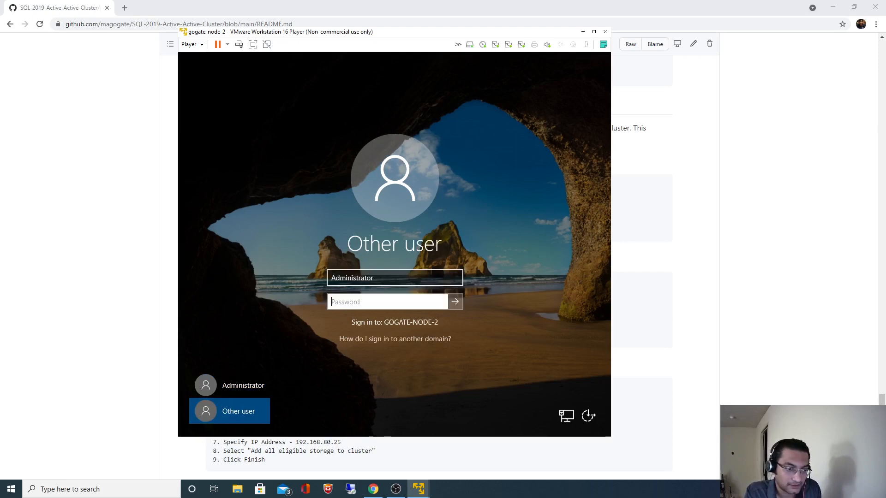
type("•••••")
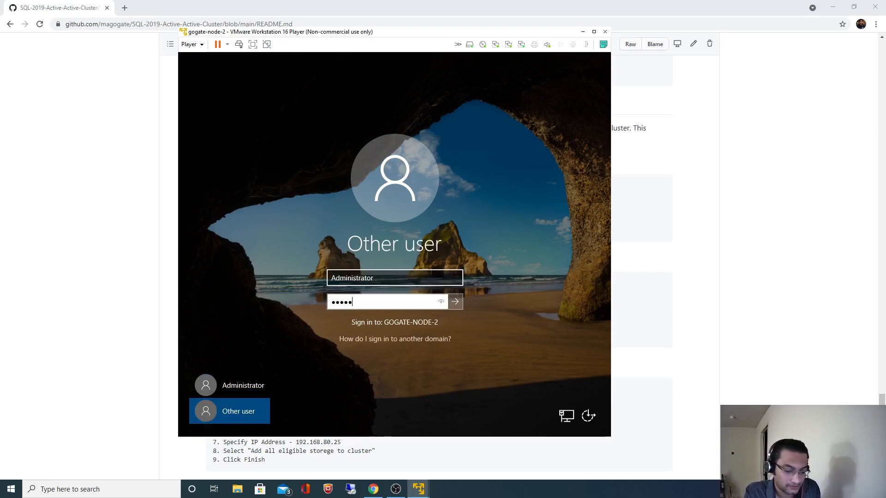
key("BackSpace")
key("BackSpace")
key("BackSpace")
key("BackSpace")
key("BackSpace")
type("•")
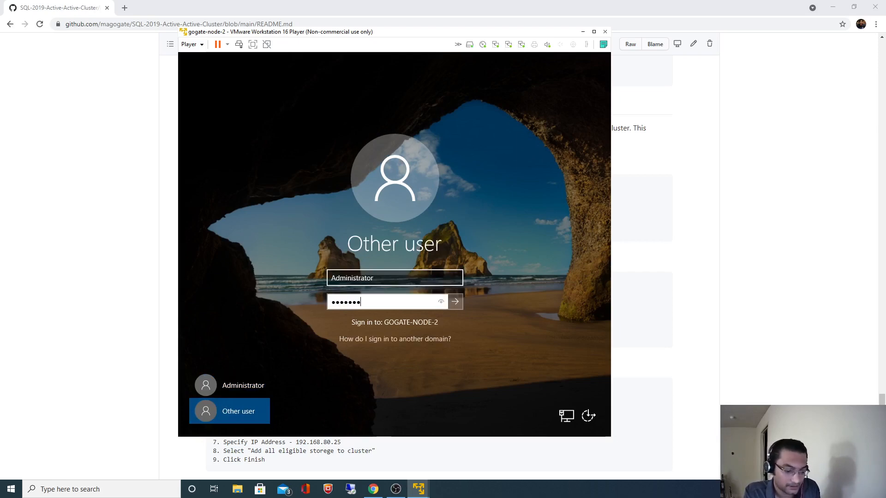
key("Return")
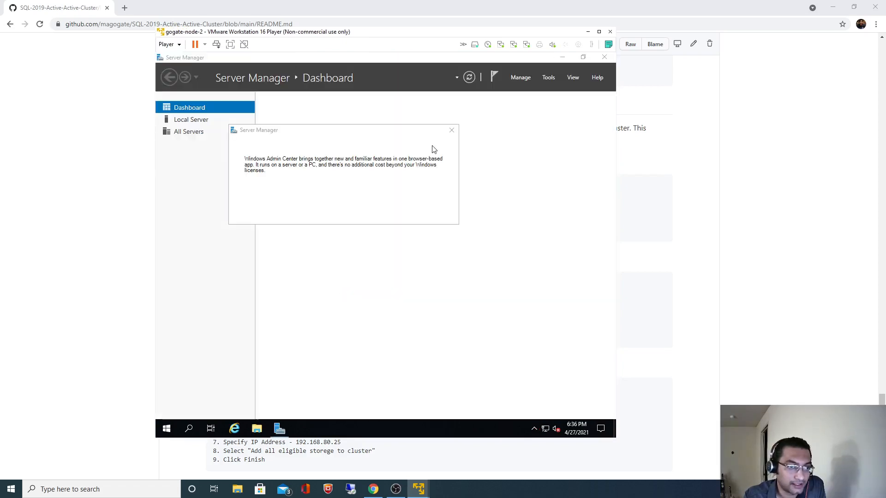
Step: Close Server Manager and open Ethernet2's adapter properties via the Network and Sharing Center
left_click(451, 130)
left_click(604, 56)
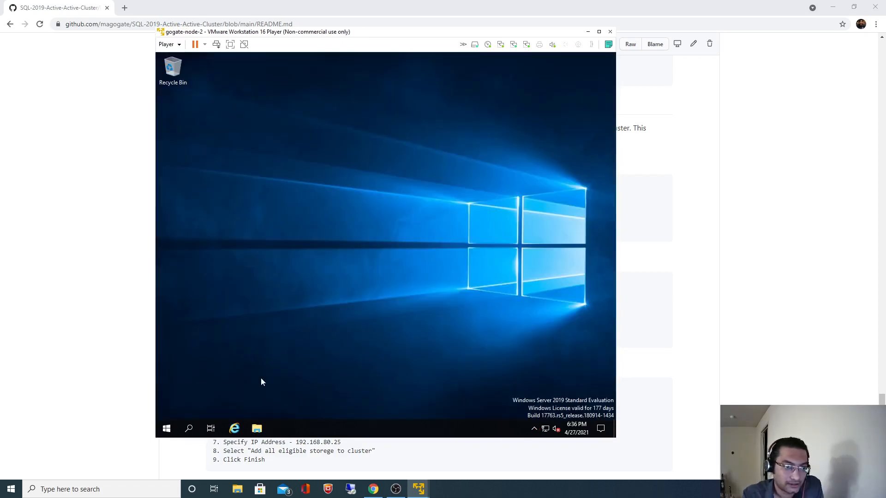
left_click(189, 429)
type("c")
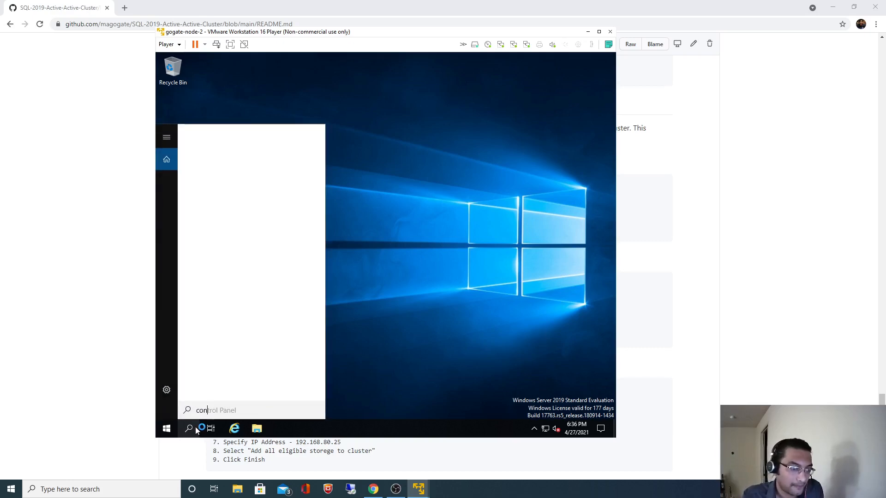
type("on")
left_click(234, 184)
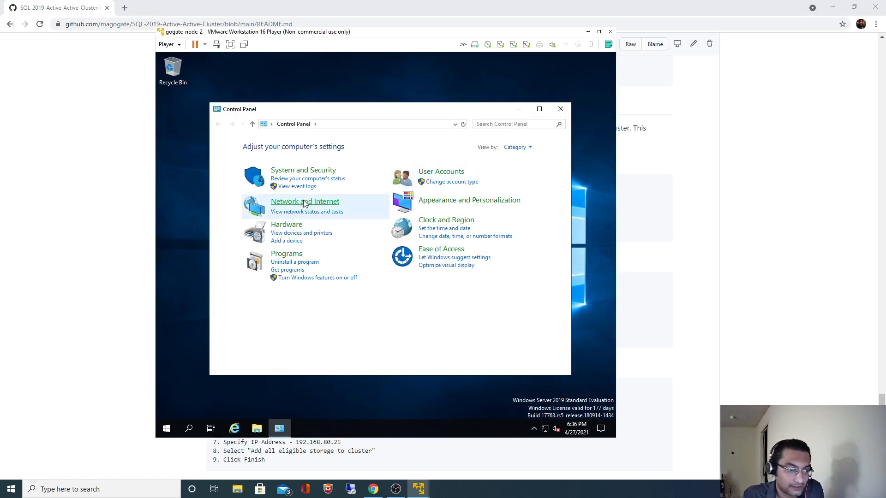
left_click(305, 202)
left_click(373, 149)
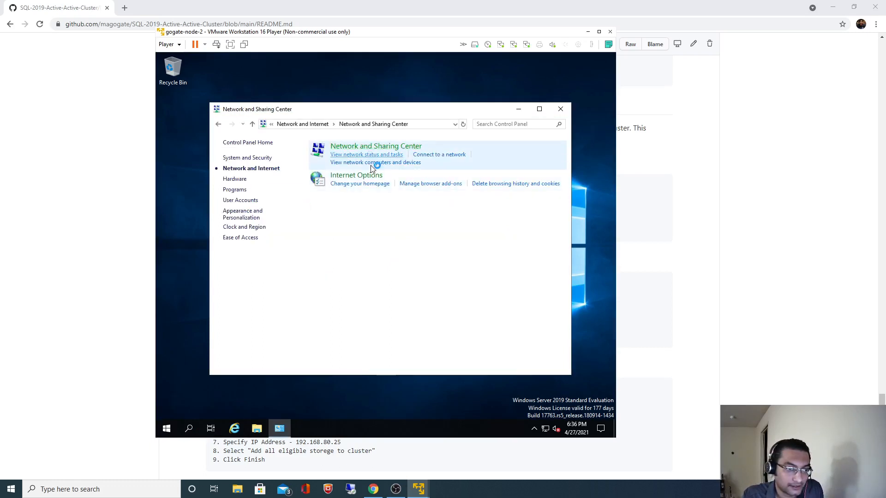
left_click(504, 217)
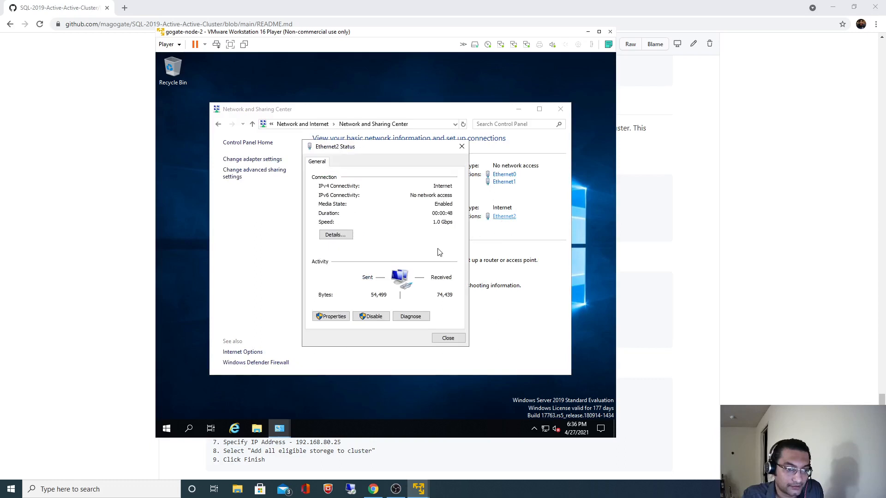
left_click(333, 317)
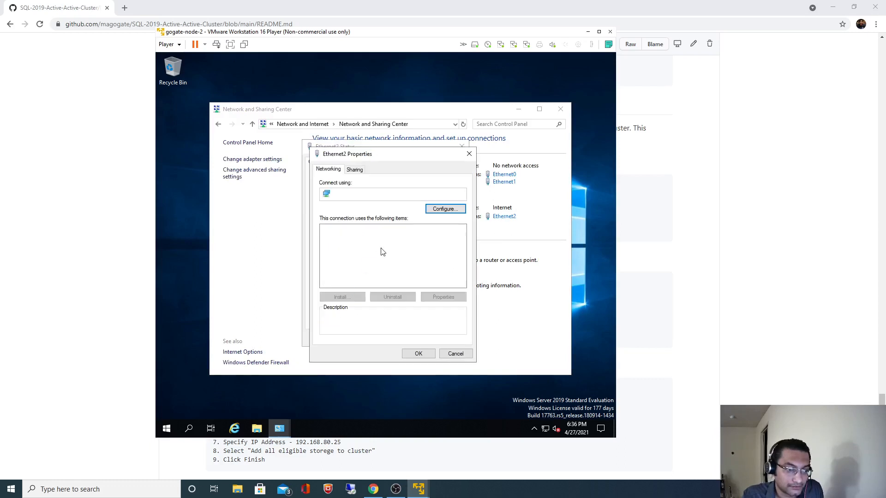
Step: Set Ethernet2's IPv4 to static 172.16.0.20 with mask 255.255.0.0, then check the README
left_click(402, 253)
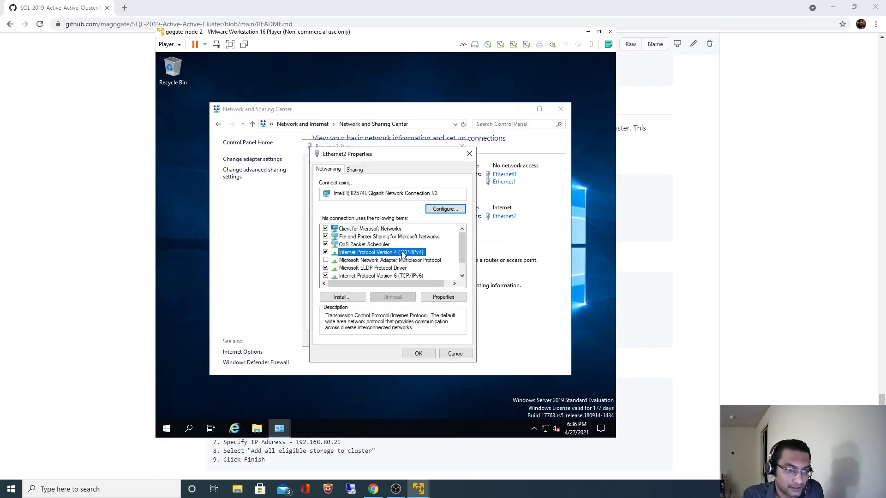
left_click(443, 297)
left_click(362, 256)
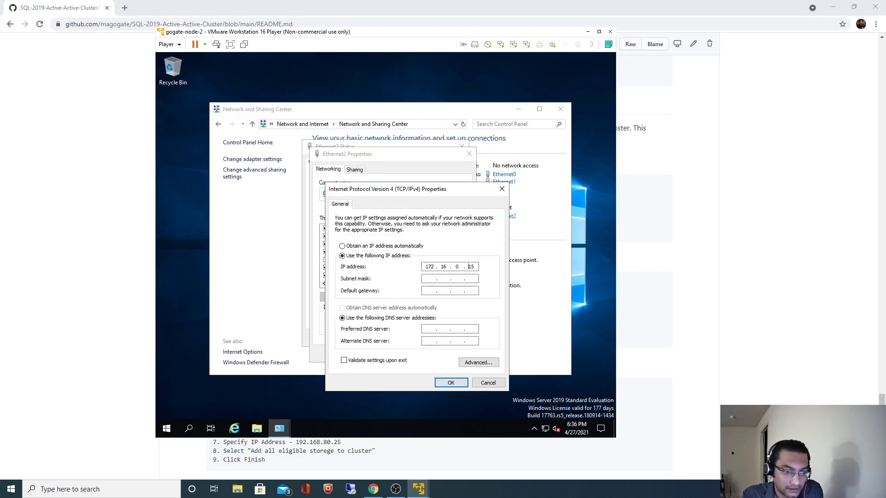
key("Tab")
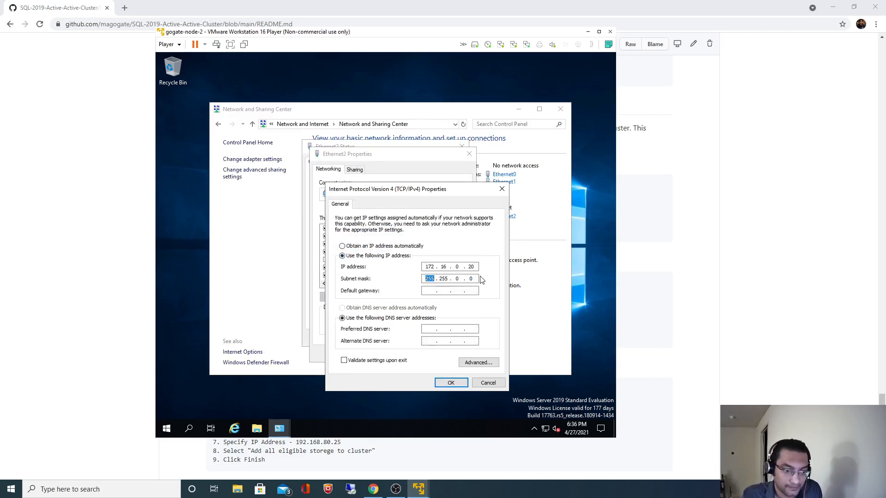
left_click(451, 383)
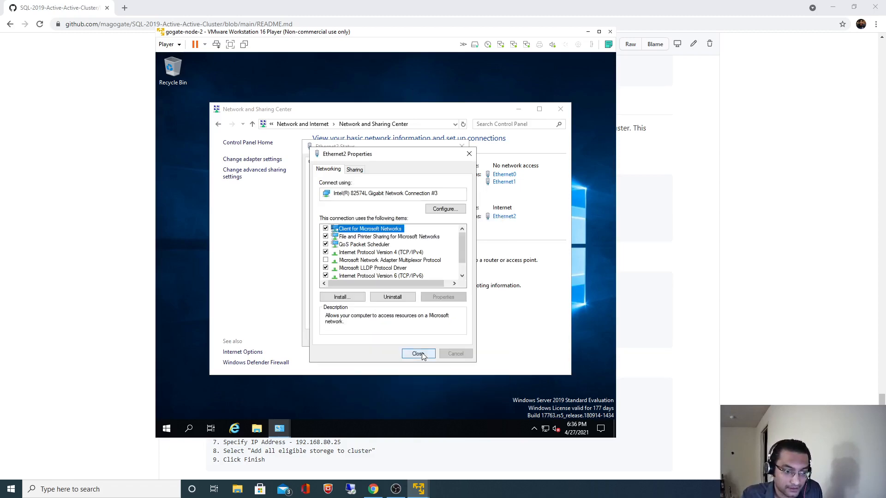
left_click(418, 353)
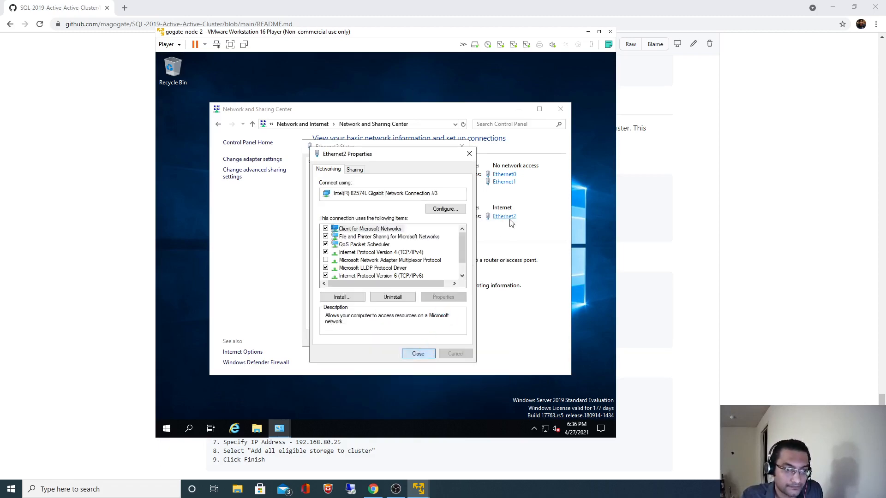
left_click(720, 237)
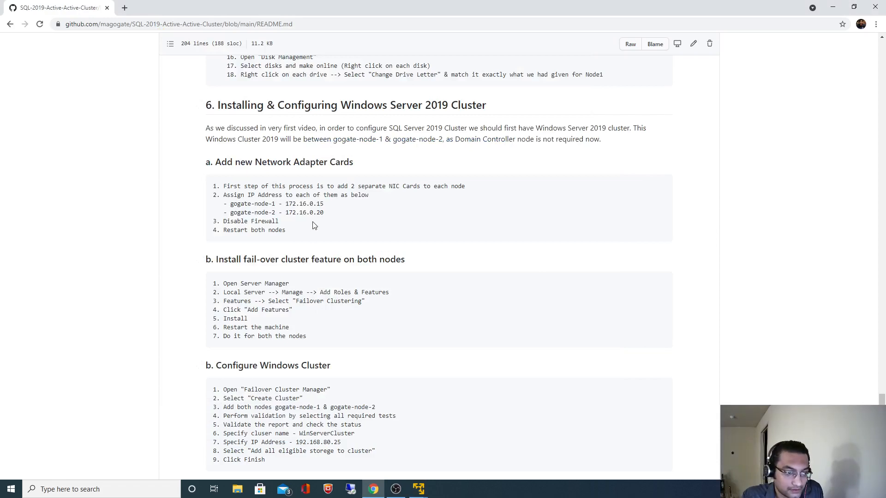
Step: Close the remaining Ethernet2 status and Network and Sharing Center windows on gogate-node-2
key("alt+Tab")
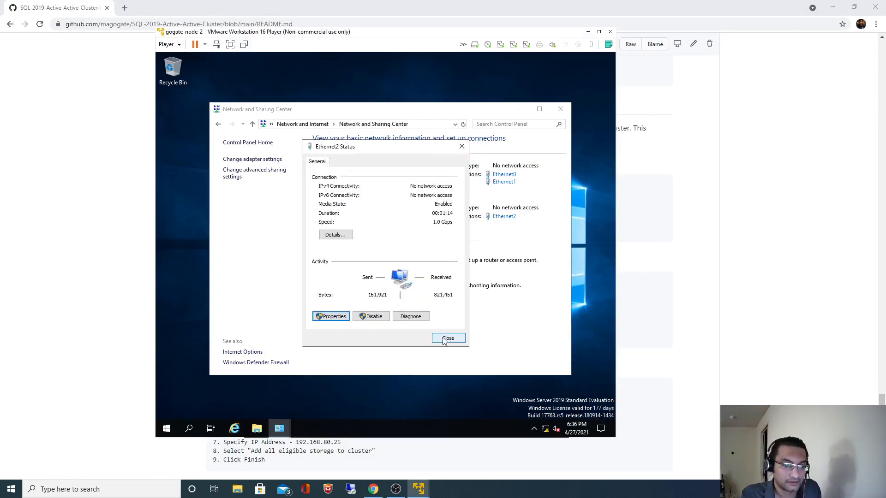
left_click(444, 339)
left_click(561, 109)
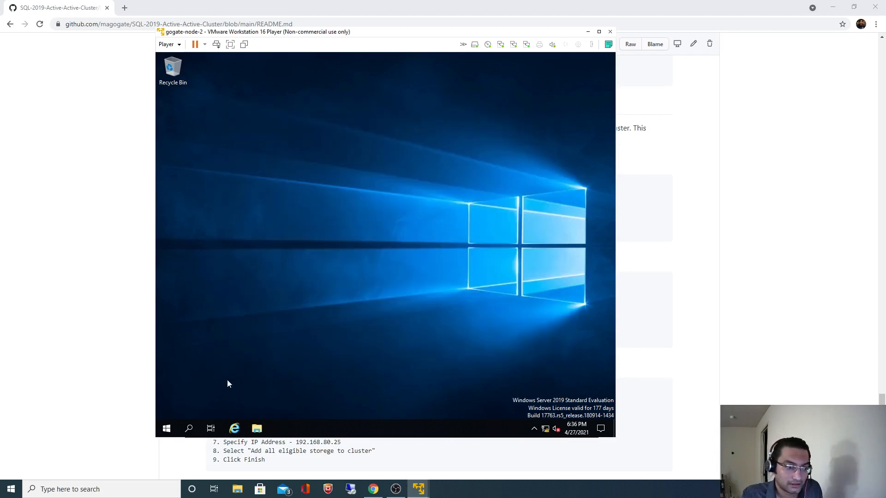
Step: Restart gogate-node-2 from its Start menu and minimise the Player window
left_click(166, 428)
left_click(167, 408)
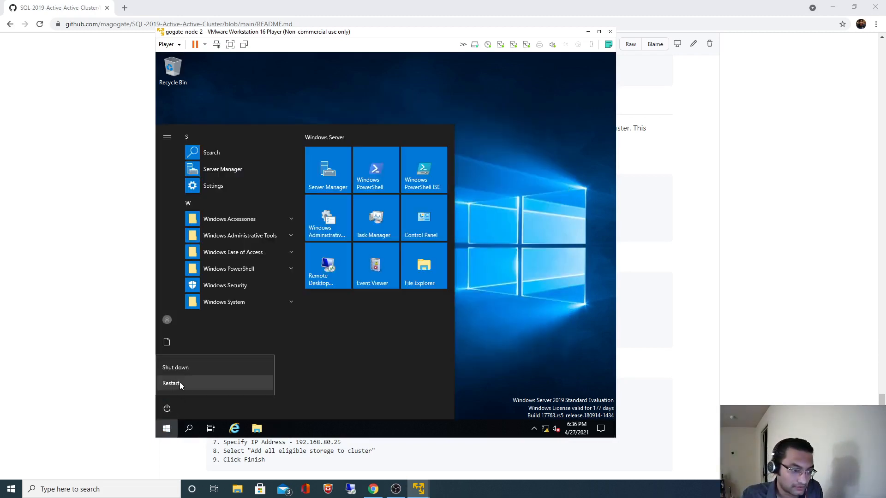
left_click(179, 382)
left_click(290, 382)
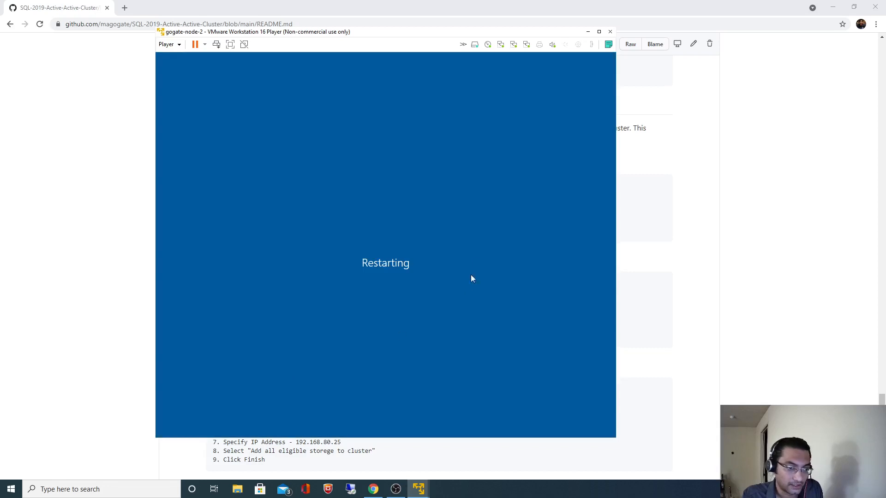
left_click(588, 33)
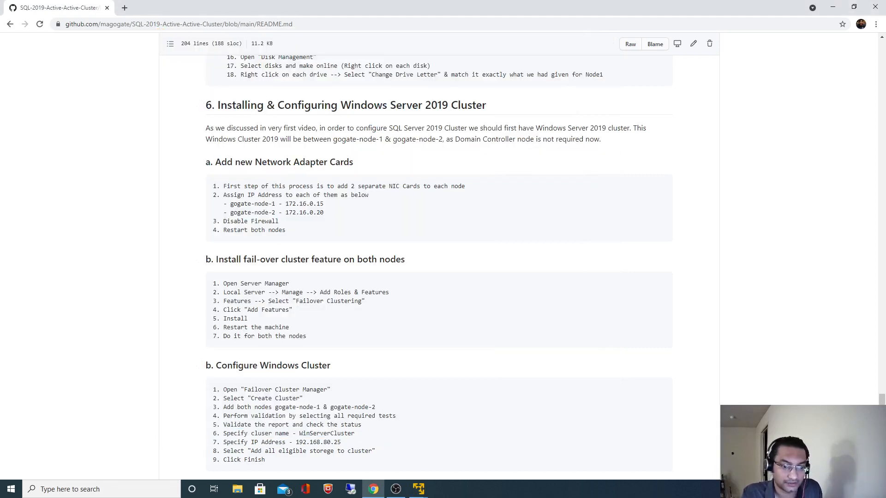
Step: Bring up the restarted gogate-node-1 VM and send Ctrl+Alt+Insert to reach its sign-in screen
mouse_move(431, 488)
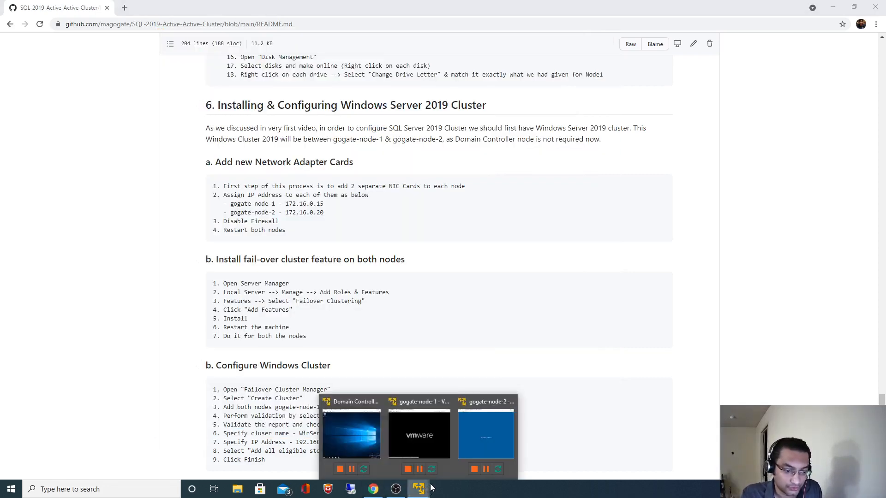
left_click(429, 441)
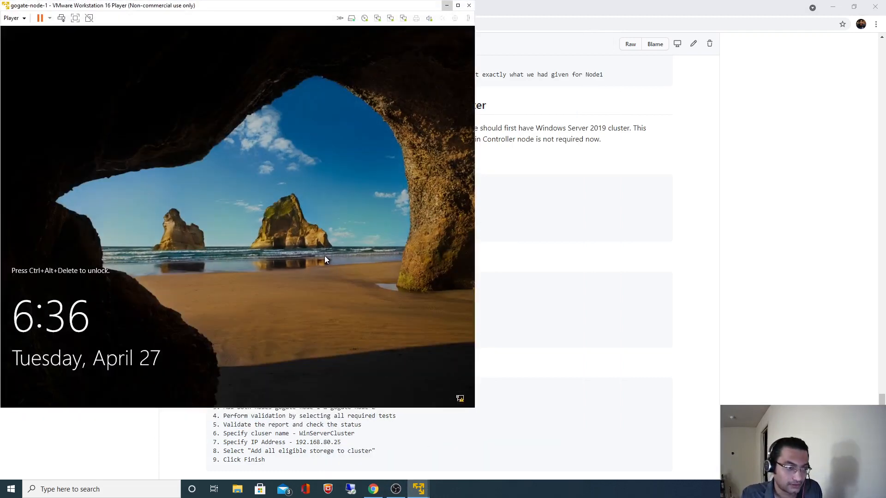
key("ctrl+alt+Insert")
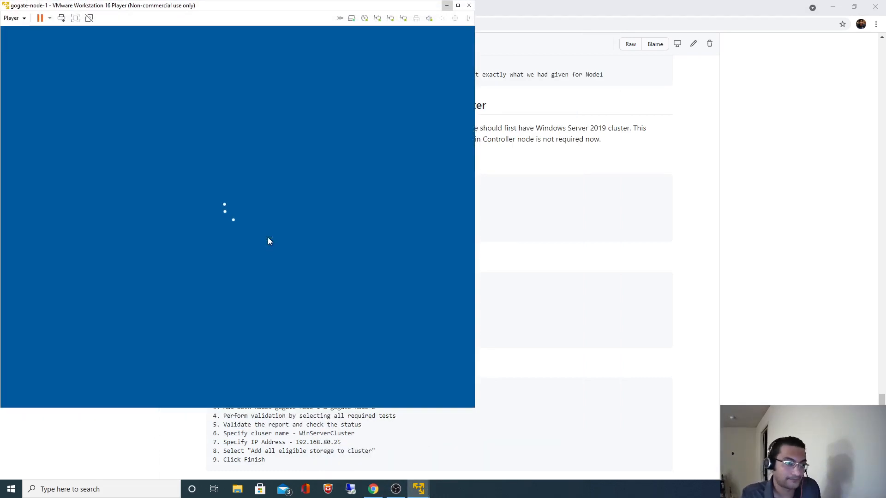
Step: Sign in to gogate-node-1 as Administrator with the account password, then return to the README
left_click(54, 383)
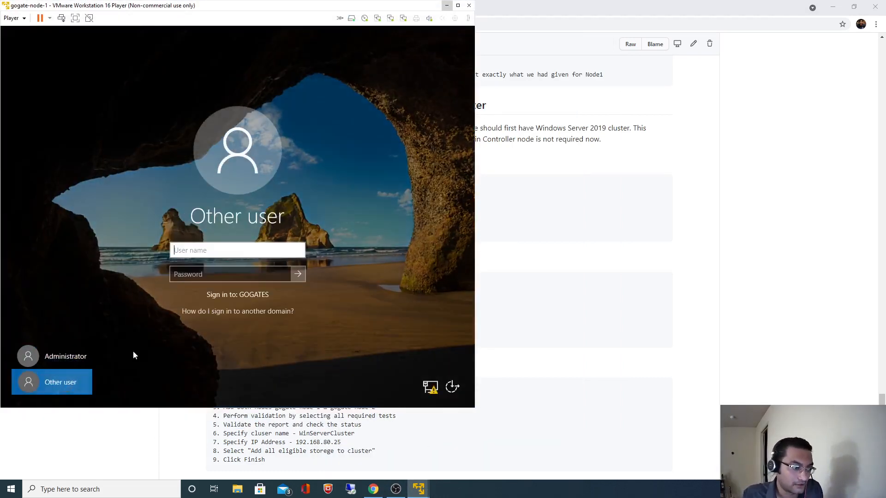
type("Adminis")
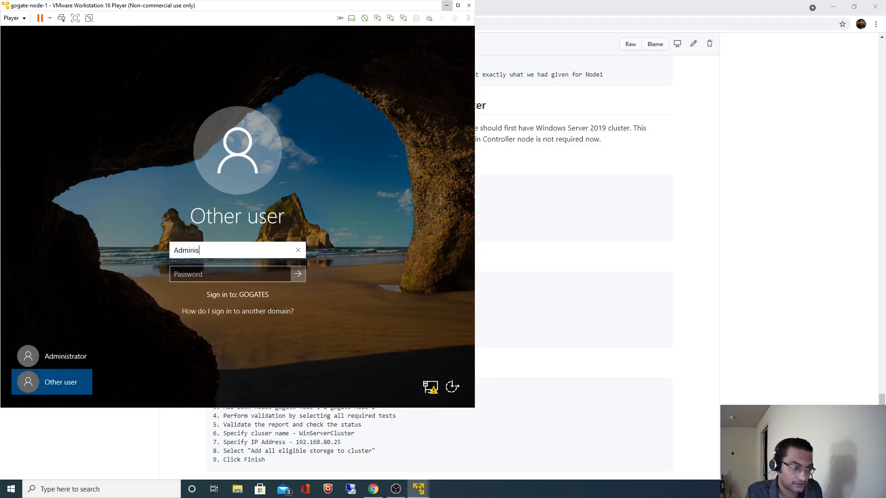
type("trator")
key("Tab")
type("Pa")
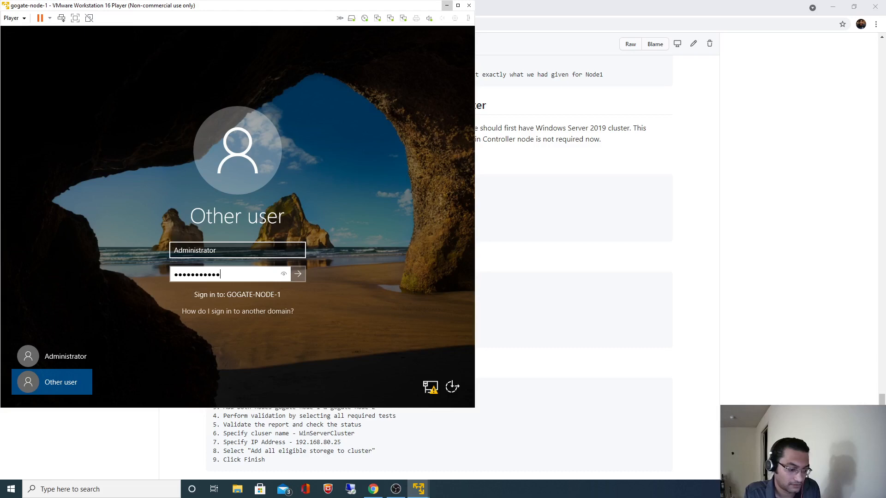
key("Return")
left_click(734, 289)
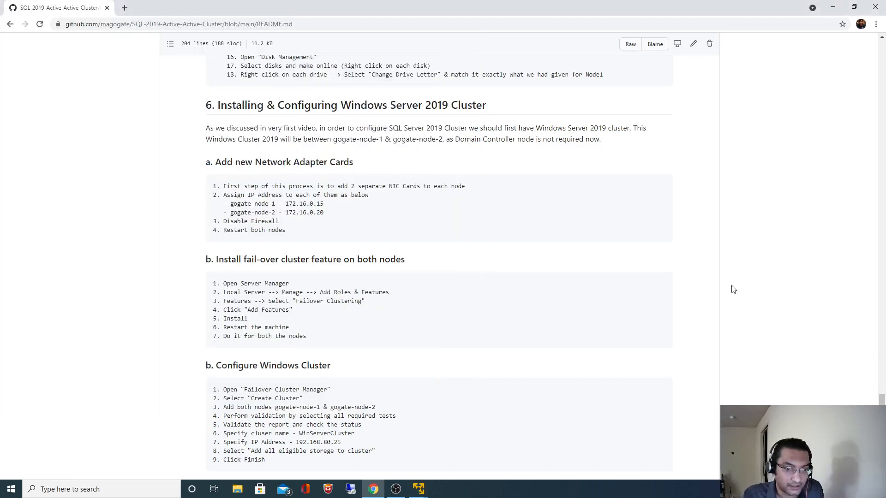
Step: Highlight the README's Open Server Manager step and dismiss gogate-node-1's Windows Admin Center notice
scroll(638, 341, "down", 1)
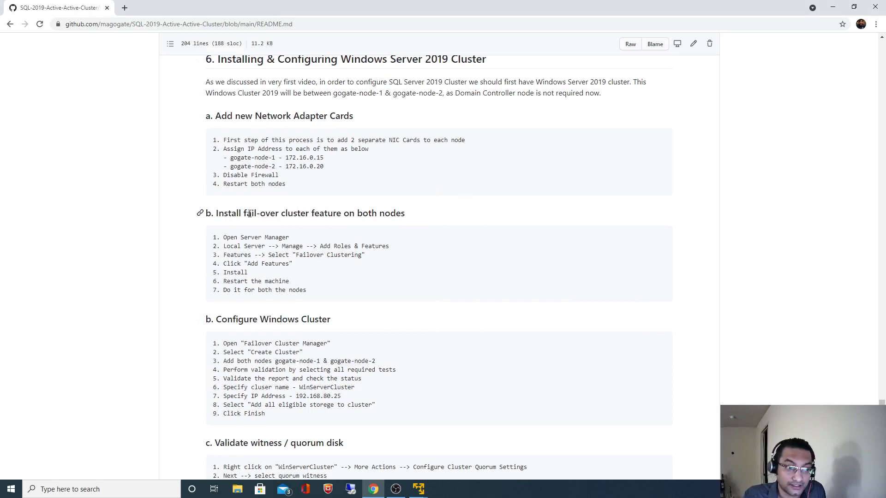
left_click_drag(226, 237, 286, 237)
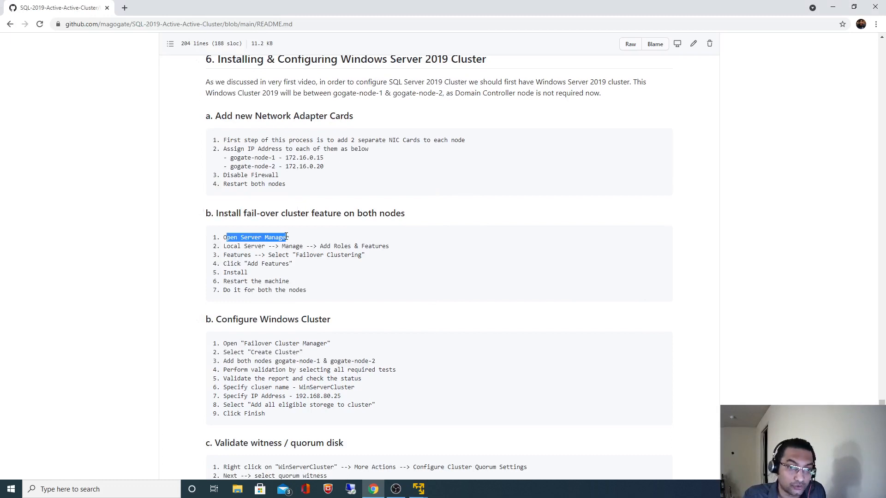
left_click(419, 488)
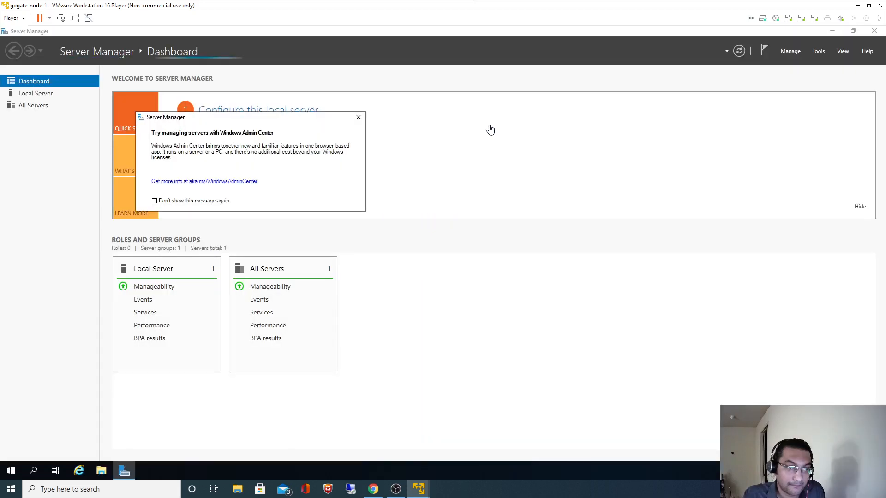
left_click(359, 117)
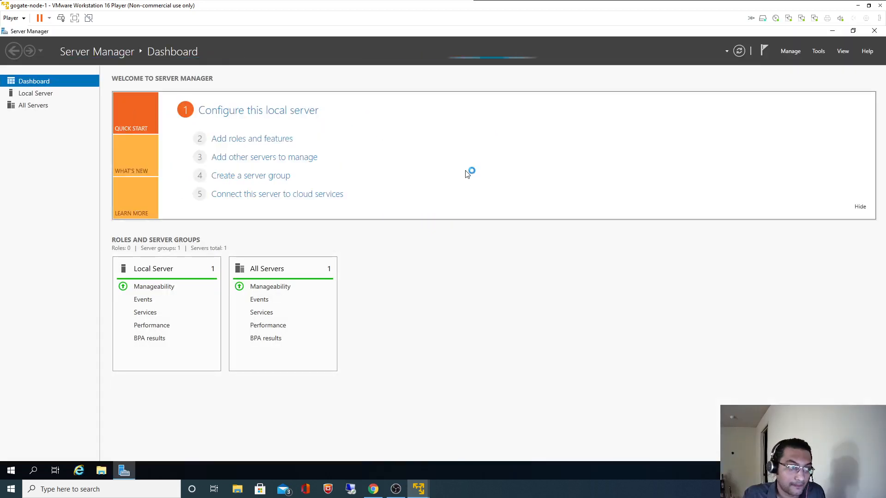
Step: Highlight the README's Add Roles & Features and Failover Clustering steps, then return to Server Manager
key("alt+Tab")
left_click(229, 246)
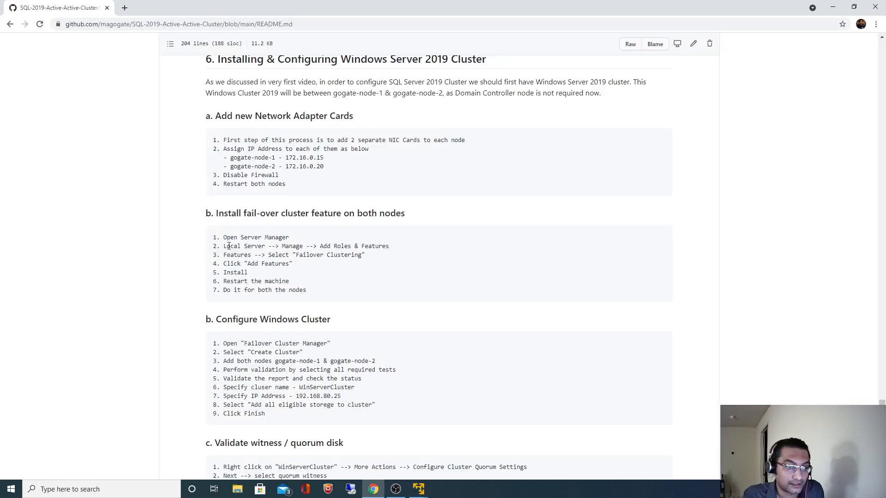
left_click_drag(229, 246, 393, 255)
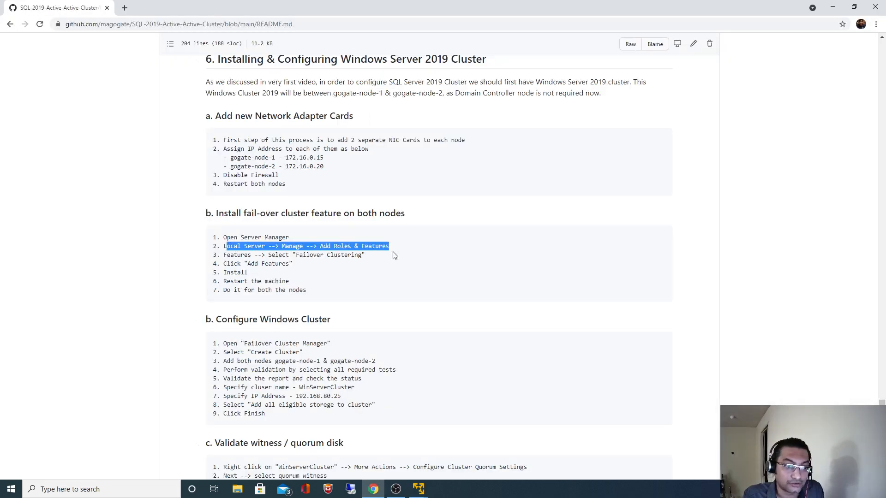
left_click_drag(295, 254, 363, 254)
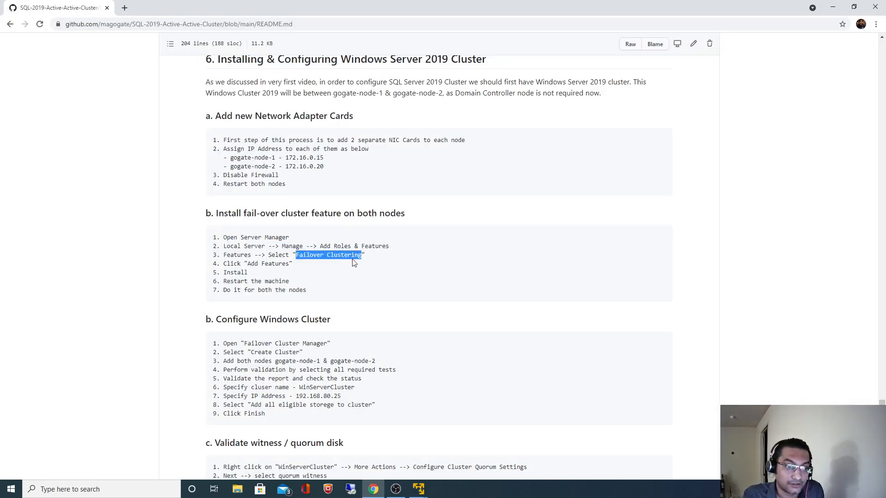
key("alt+Tab")
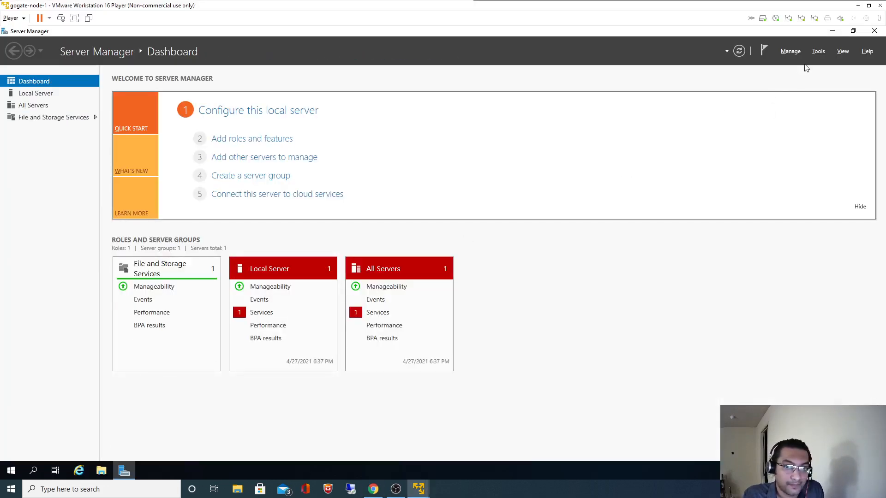
Step: Run Add Roles and Features on gogate-node-1 with role-based installation and select Failover Clustering
left_click(790, 52)
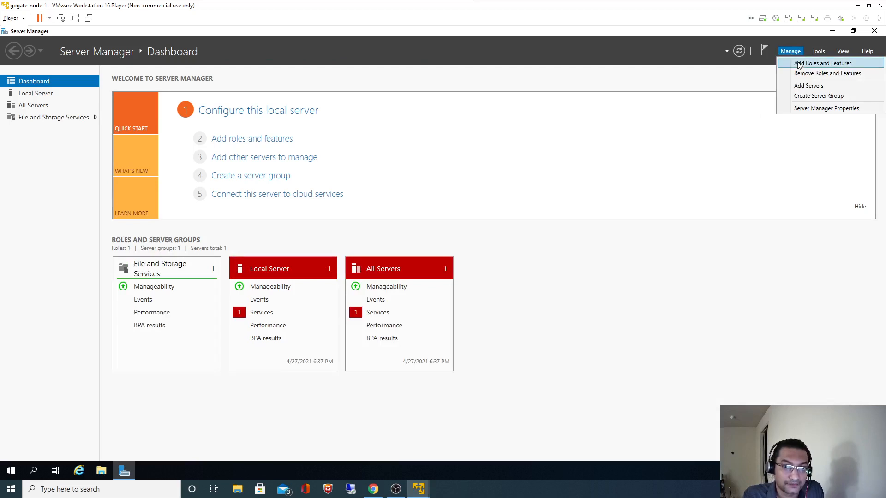
left_click(799, 64)
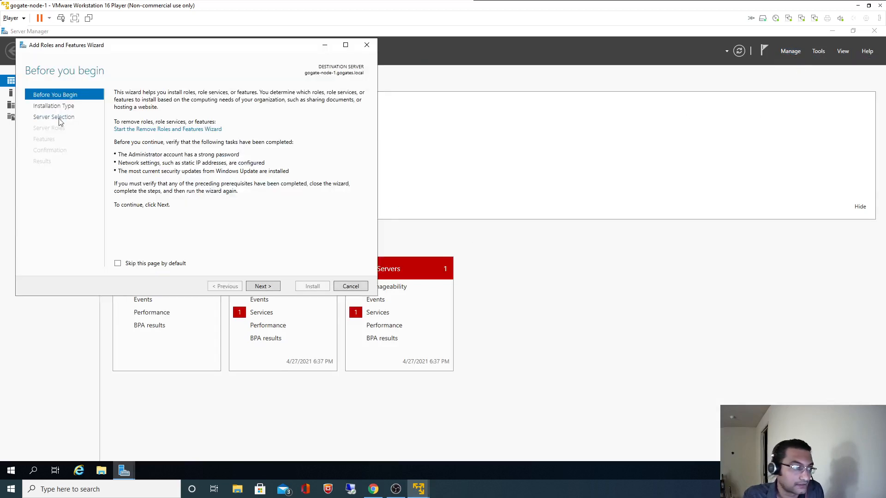
left_click(268, 287)
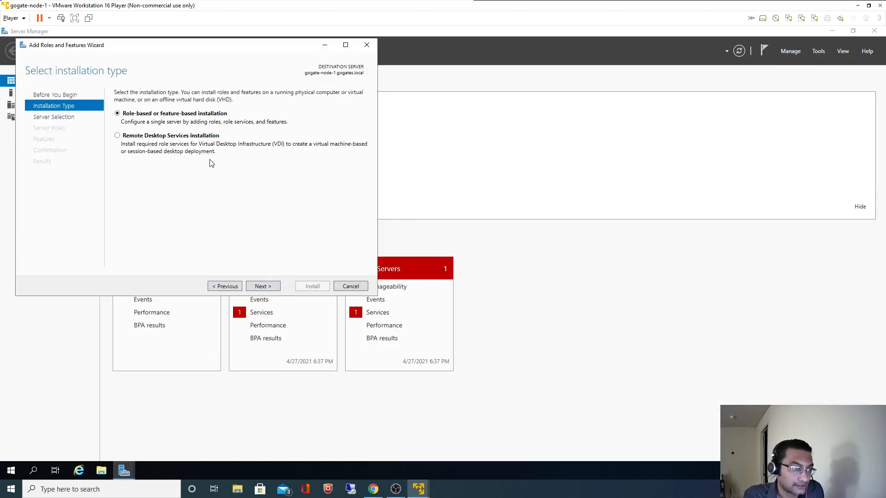
left_click(270, 287)
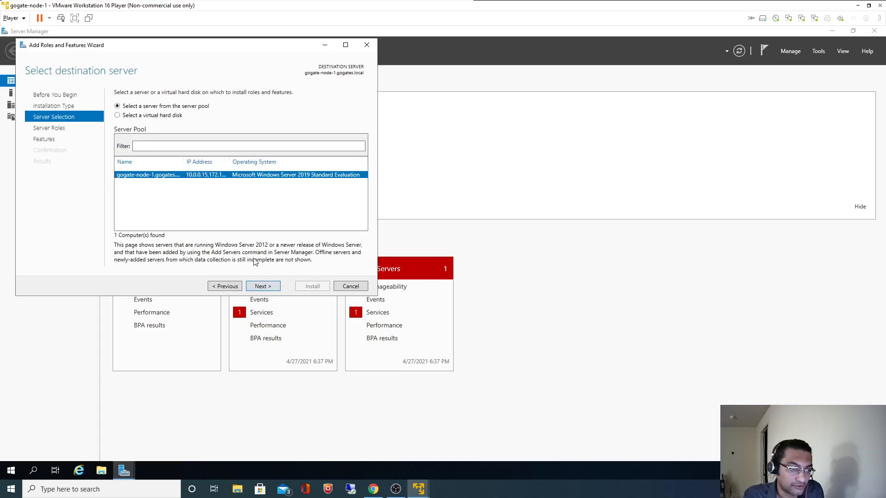
left_click(261, 288)
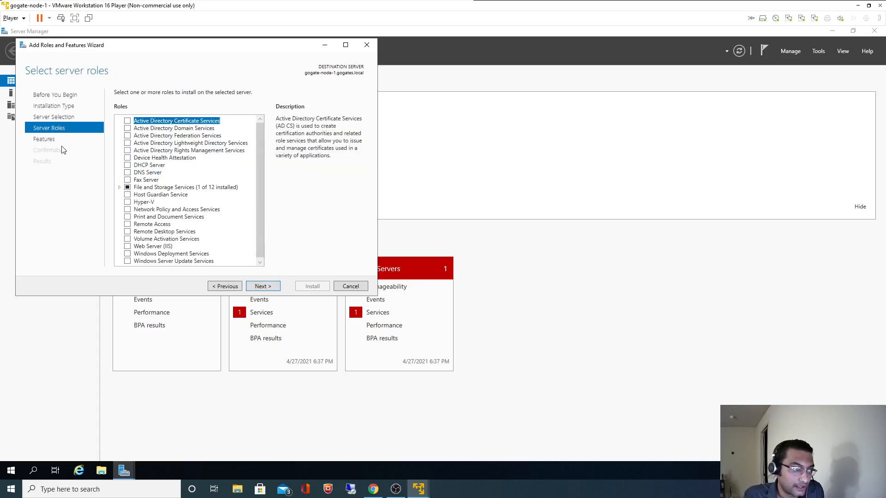
left_click(91, 140)
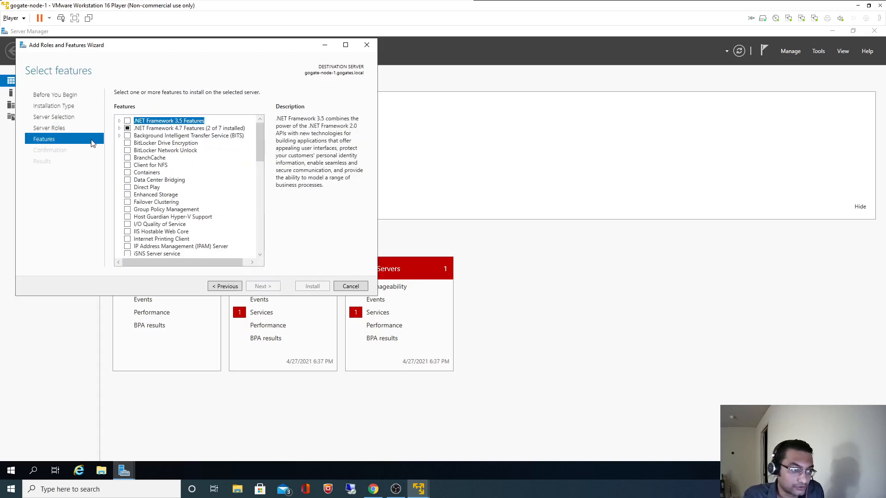
left_click(127, 202)
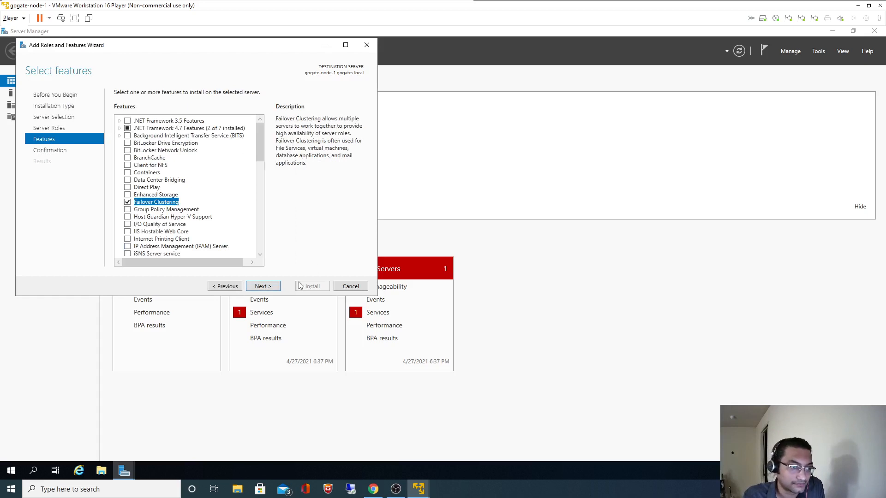
left_click(272, 287)
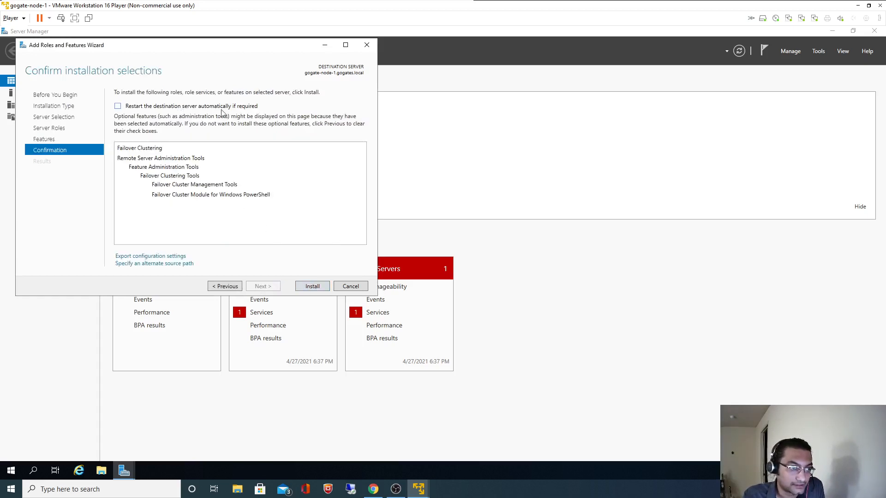
Step: Allow automatic restart and start installing Failover Clustering on gogate-node-1
left_click(181, 108)
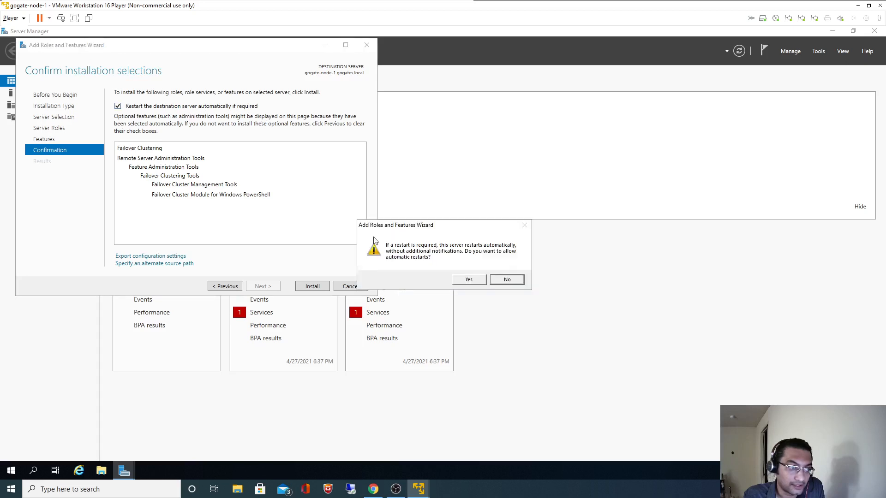
left_click(470, 280)
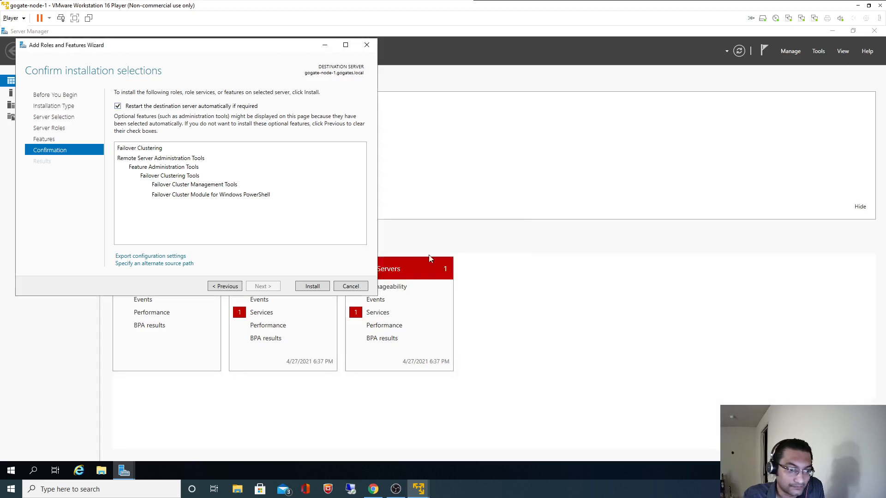
left_click(318, 287)
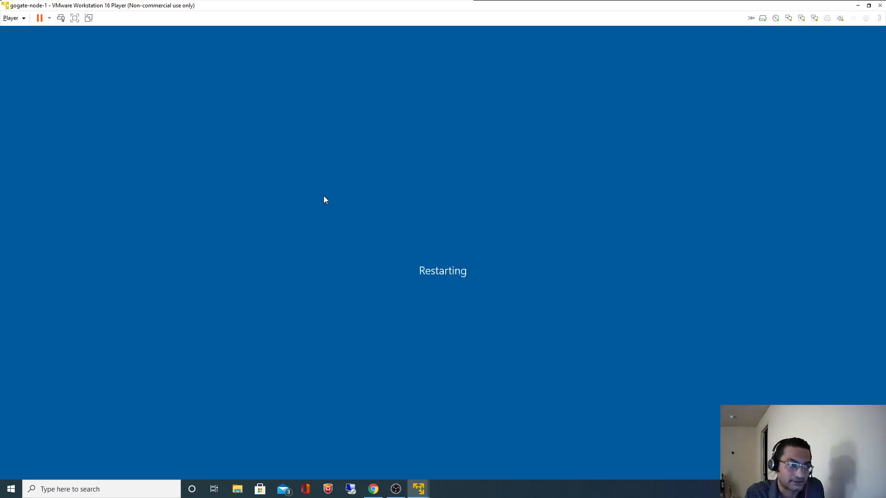
Step: Set gogate-node-1 aside, bring up gogate-node-2 and send Ctrl+Alt+Insert to reach sign-in
left_click(859, 5)
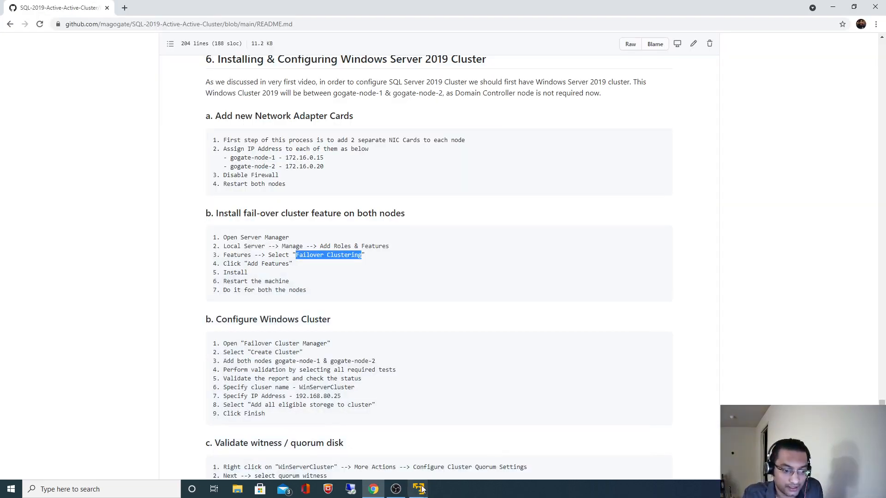
left_click(421, 490)
left_click(488, 449)
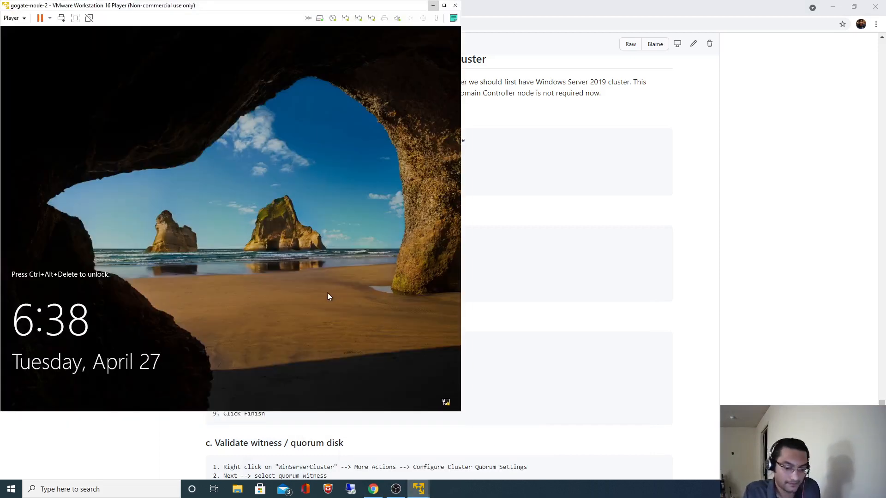
key("ctrl+alt+Insert")
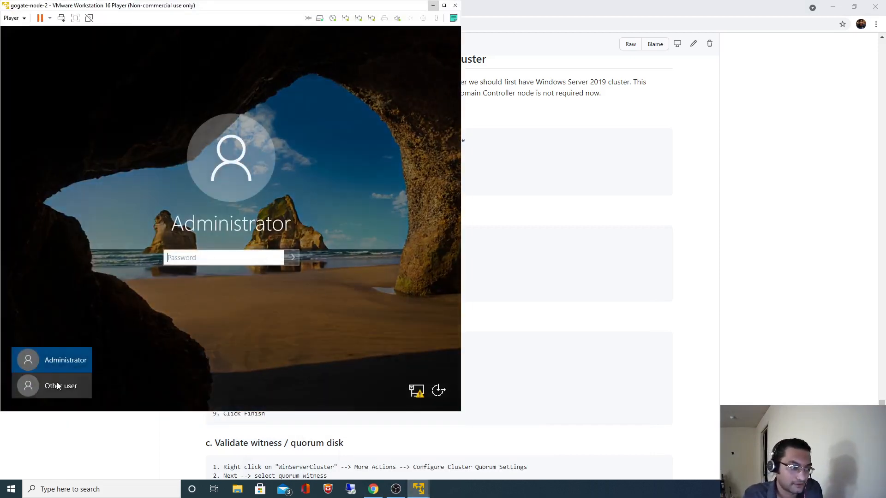
Step: Sign in to gogate-node-2 as Administrator with the account password
left_click(57, 385)
type("Ad")
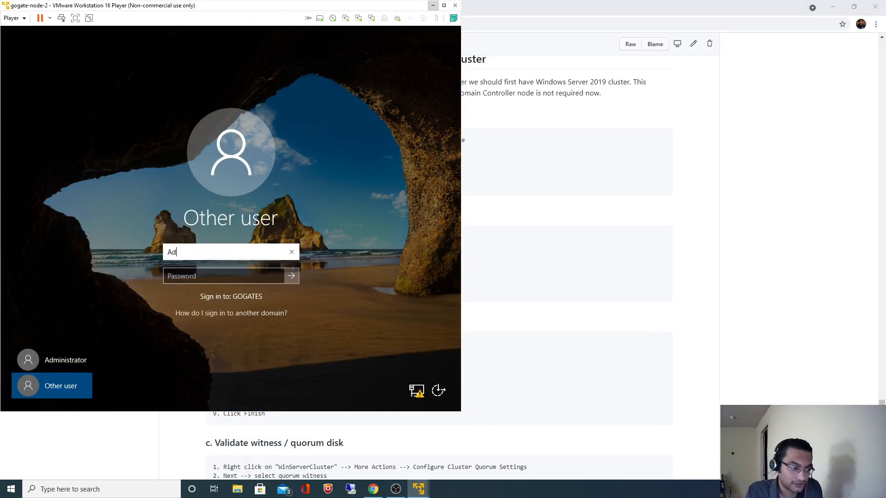
type("mi")
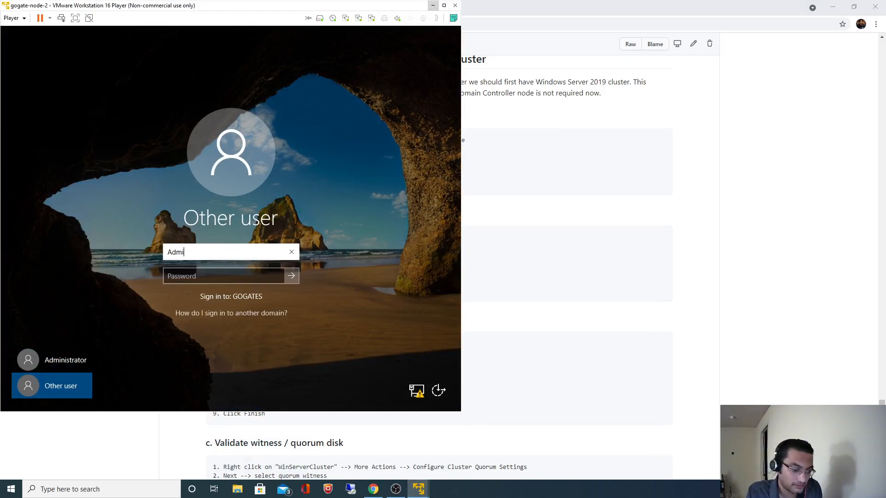
type("nistrator")
key("Tab")
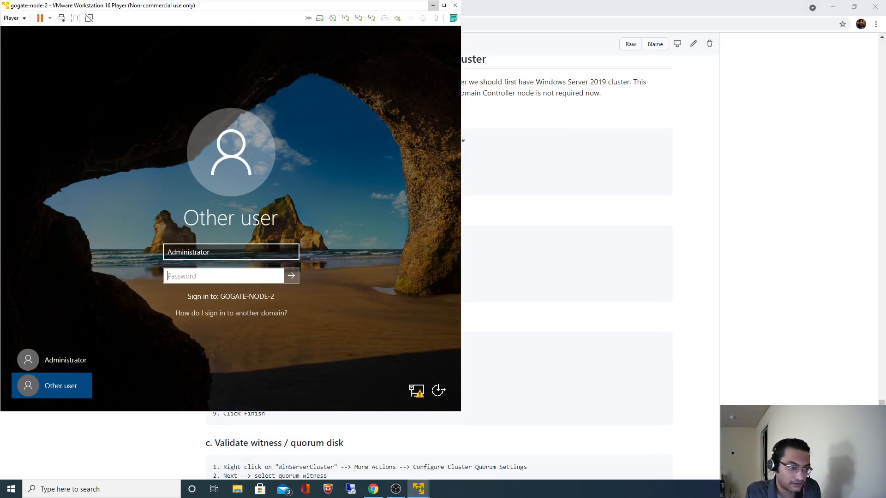
type("********")
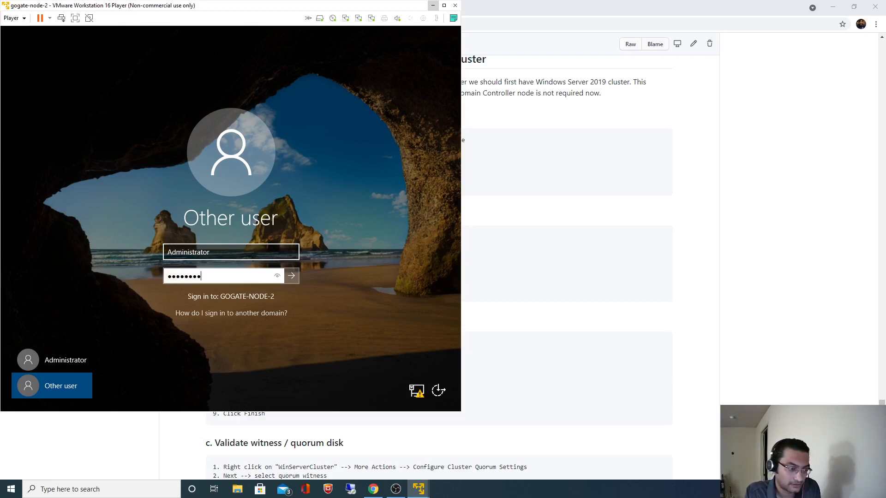
type("***")
key("Return")
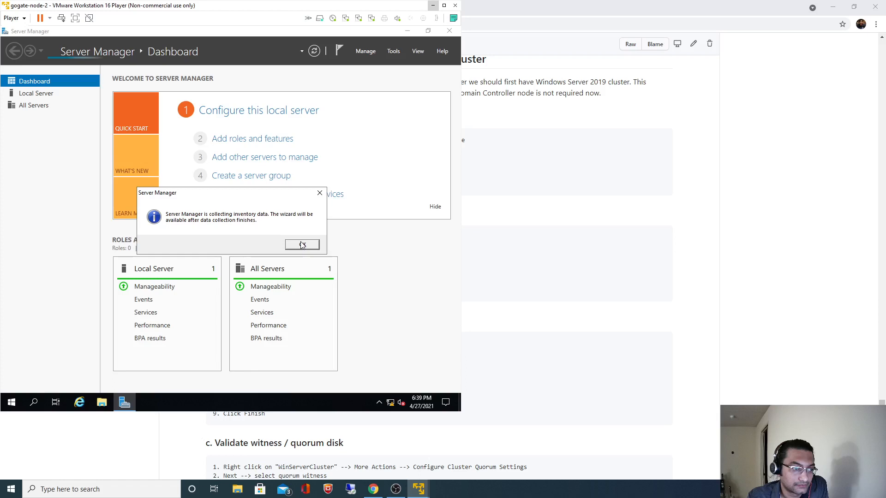
Step: Run Add Roles and Features on gogate-node-2 and select the Failover Clustering feature
left_click(302, 245)
left_click(365, 50)
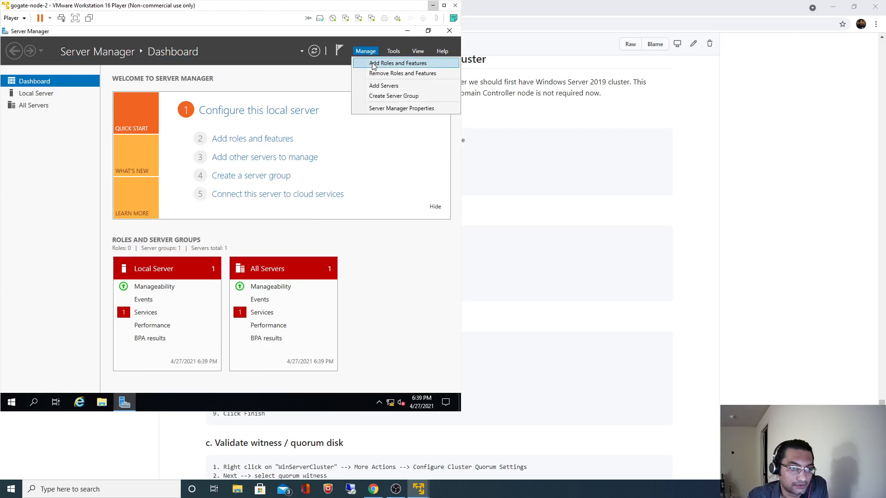
left_click(374, 63)
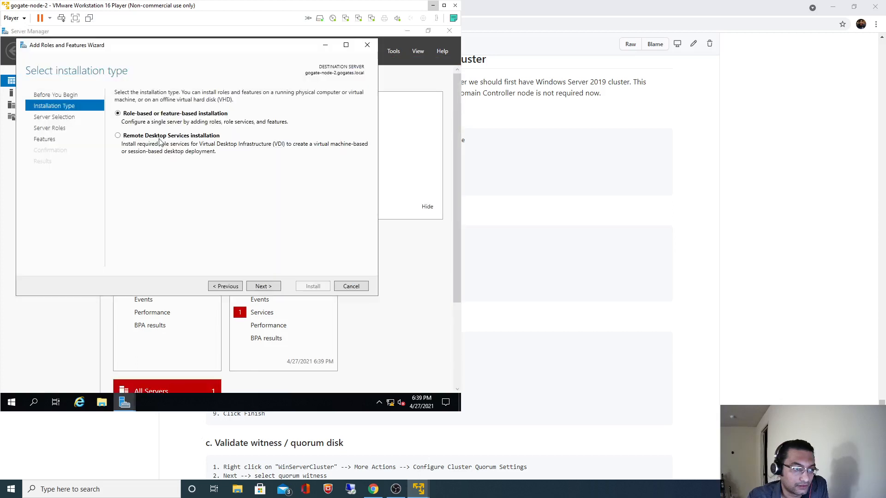
left_click(276, 286)
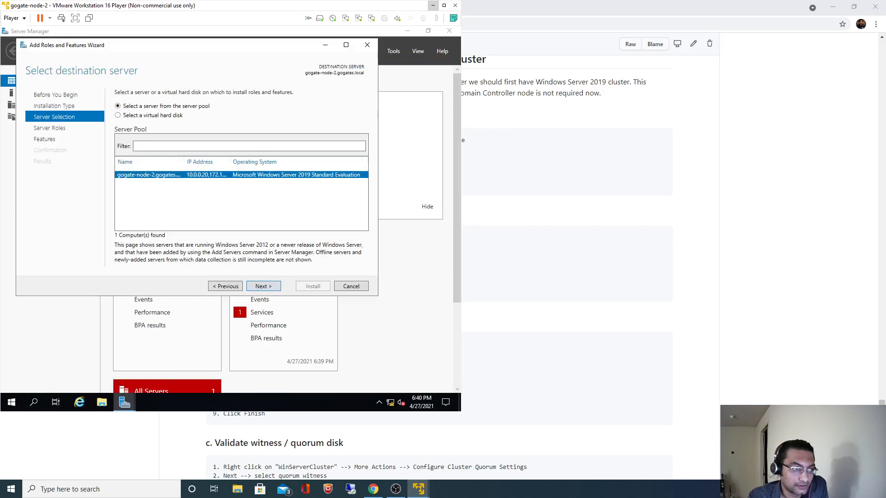
left_click(261, 286)
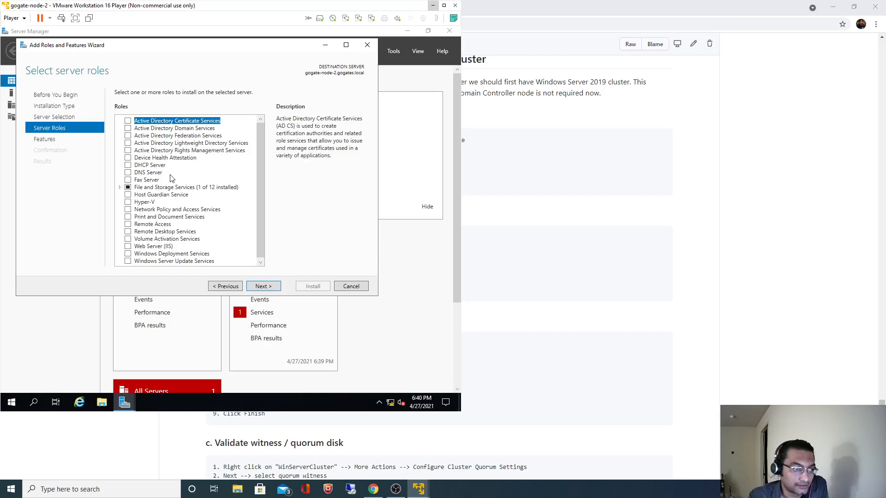
left_click(272, 286)
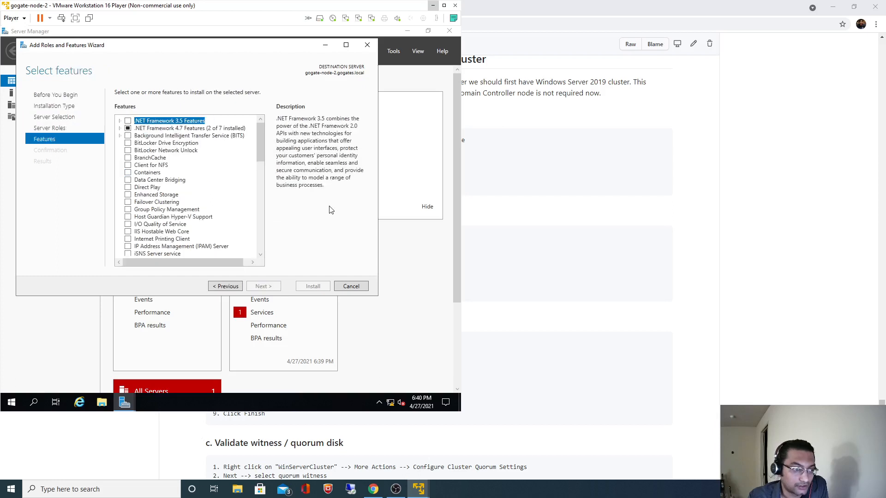
left_click(128, 203)
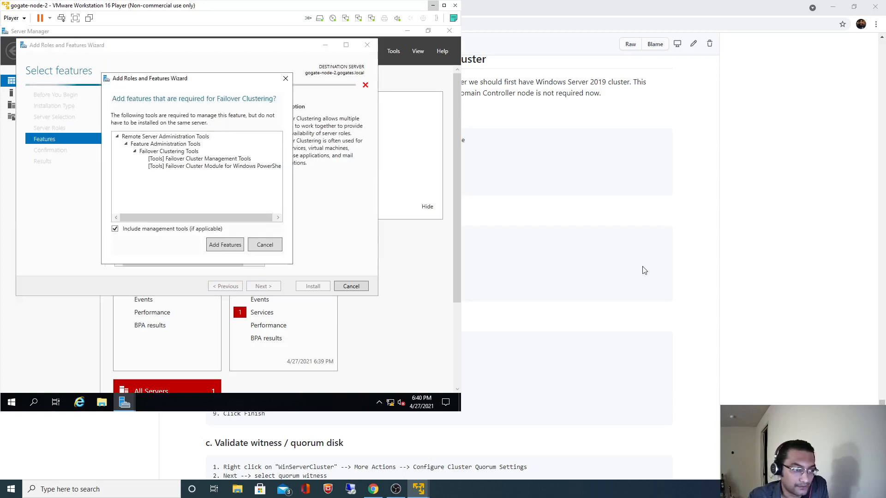
Step: Highlight the Add Features step in the README guide, then return to the VM wizard
left_click(722, 290)
scroll(422, 364, "down", 1)
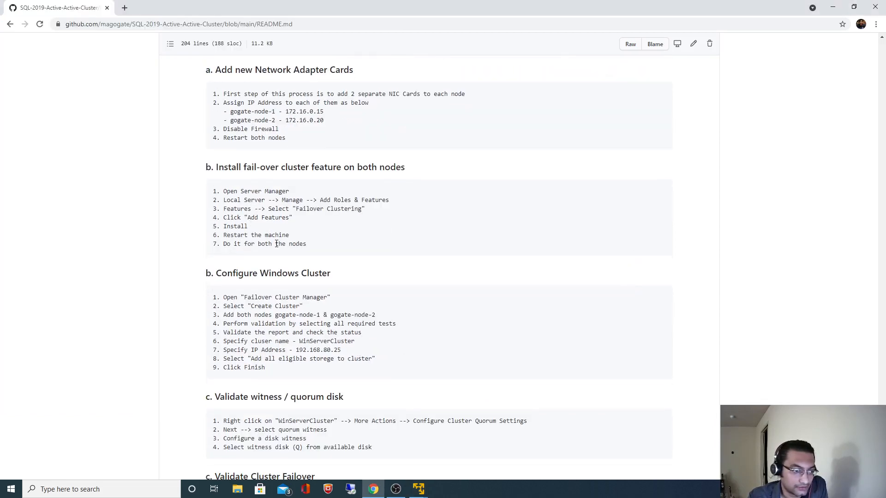
left_click_drag(248, 217, 361, 208)
left_click_drag(248, 217, 292, 217)
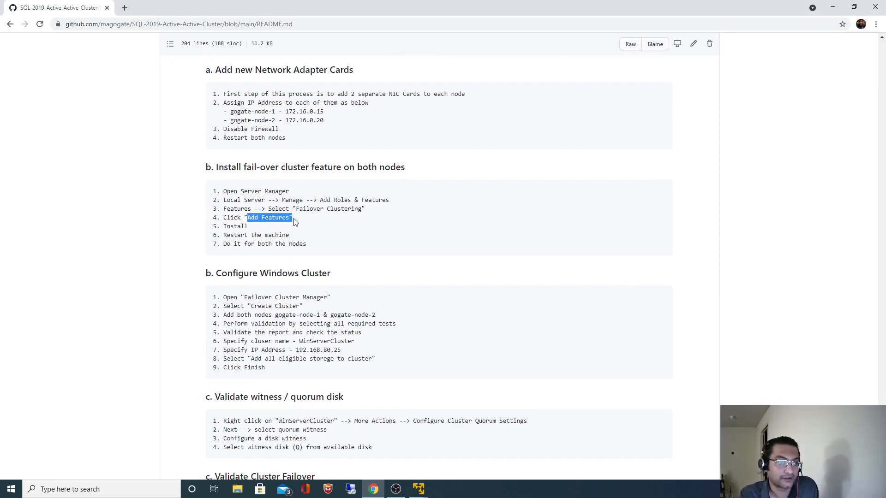
key("alt+Tab")
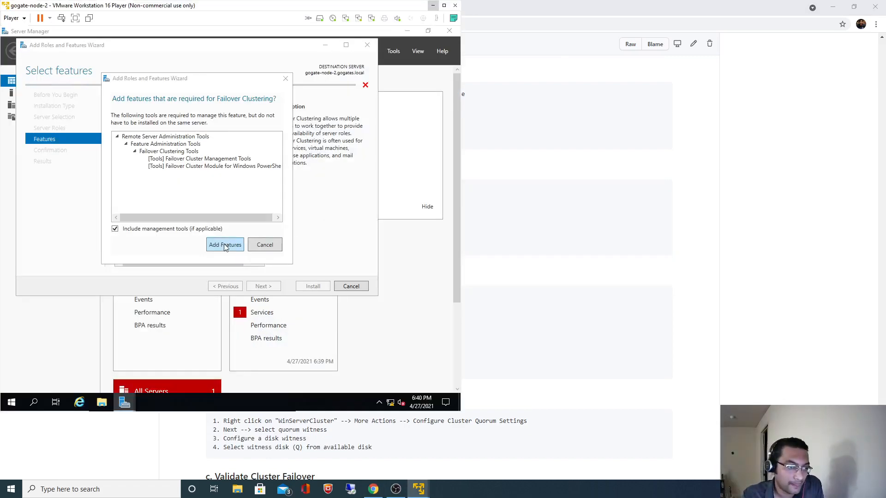
Step: Accept the Failover Clustering management tools, allow automatic restart, and start the installation
left_click(224, 244)
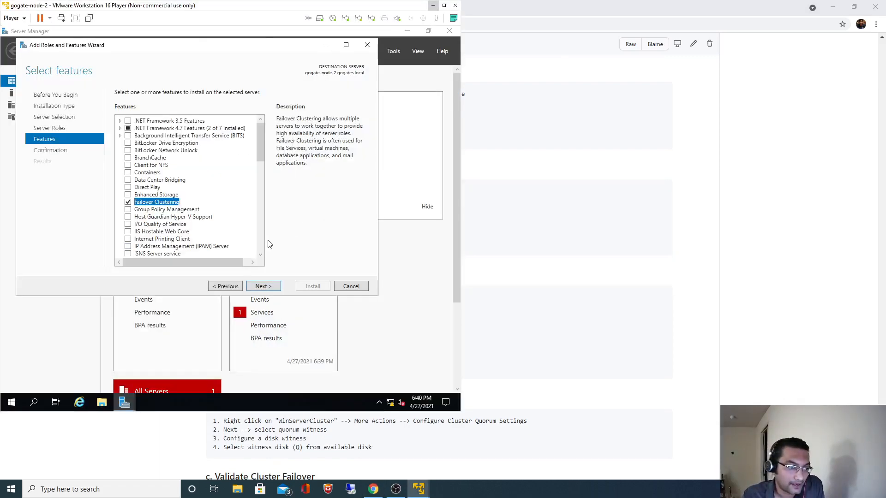
left_click(268, 287)
left_click(119, 107)
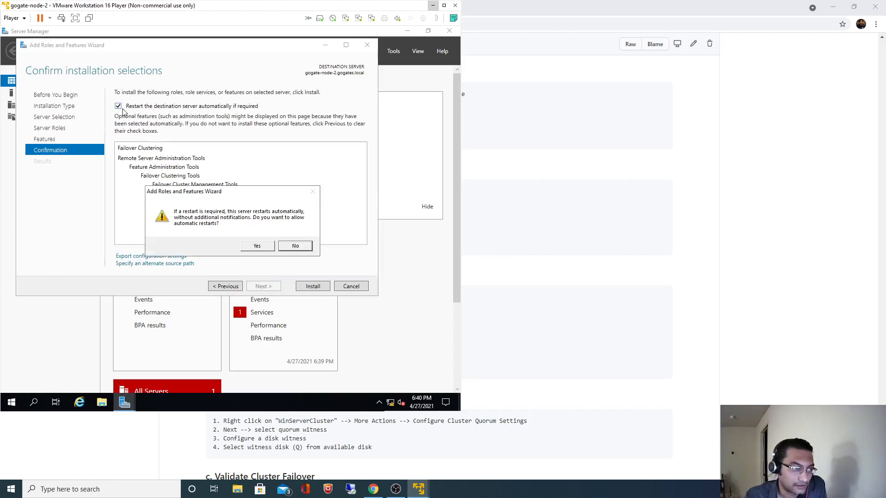
left_click(263, 250)
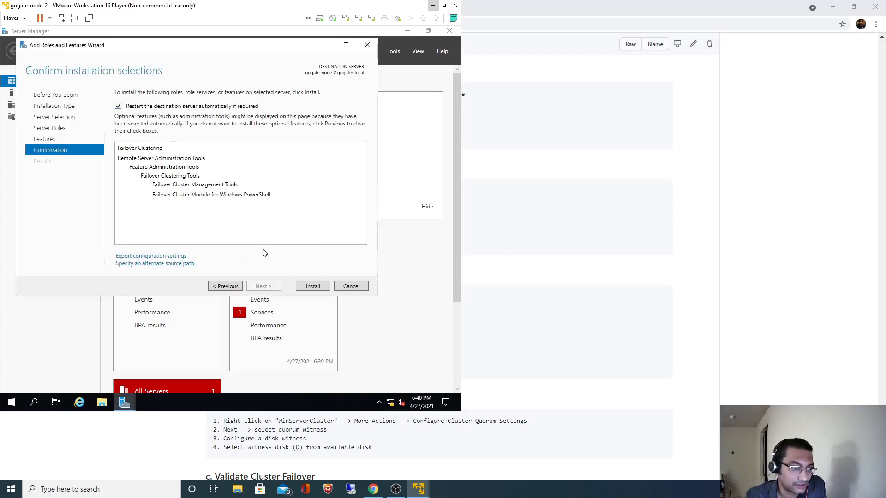
left_click(315, 285)
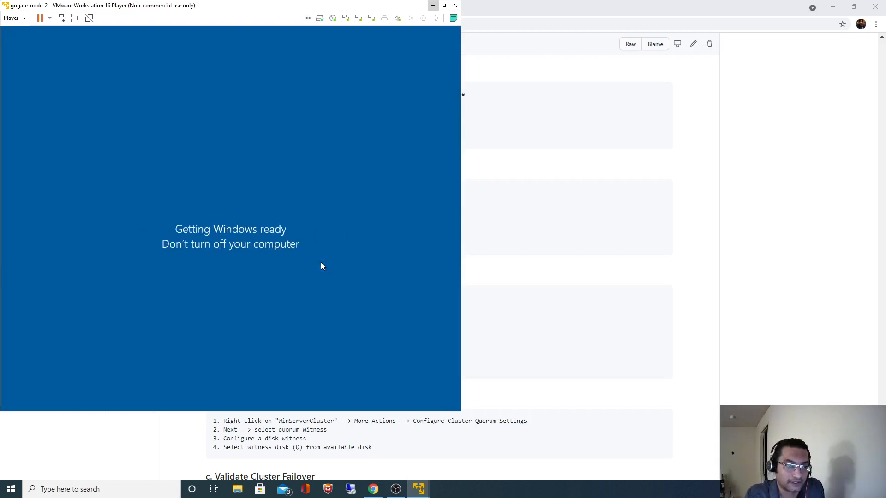
Step: Minimize gogate-node-2 and bring up gogate-node-1 to view its lock screen
left_click(433, 5)
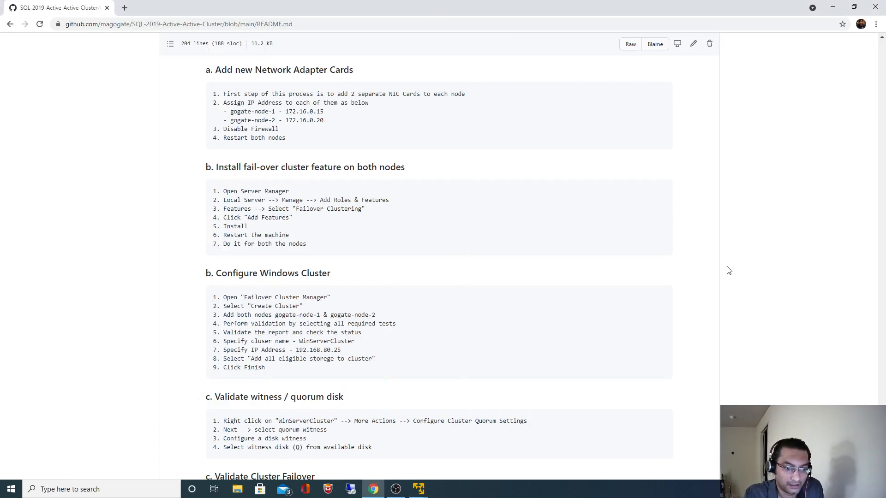
mouse_move(415, 486)
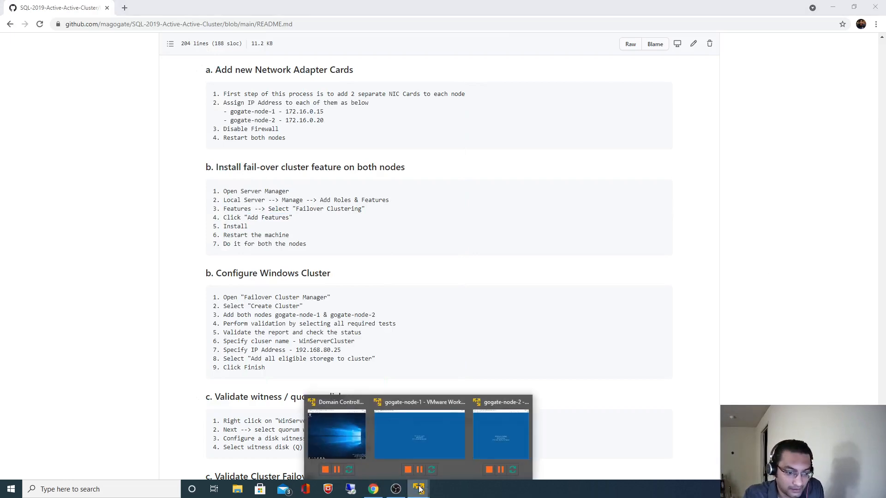
left_click(431, 443)
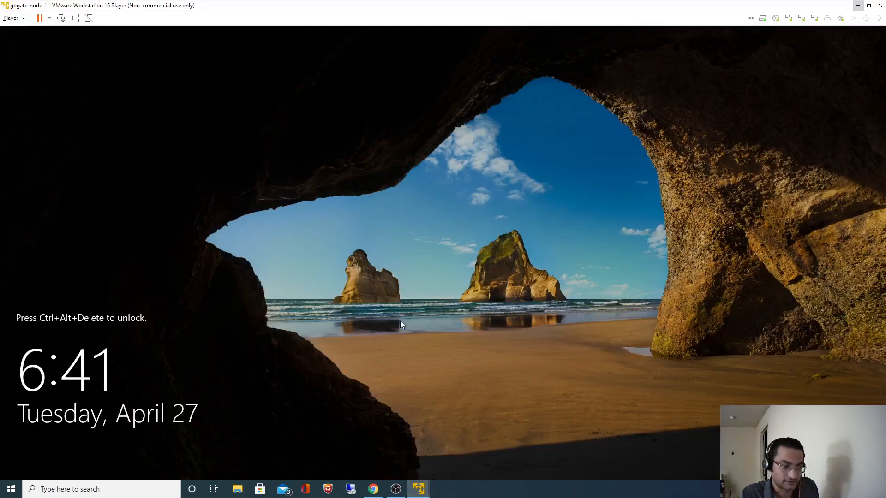
Step: Restore, shrink and reposition the gogate-node-1 window, then minimize it
left_click(868, 6)
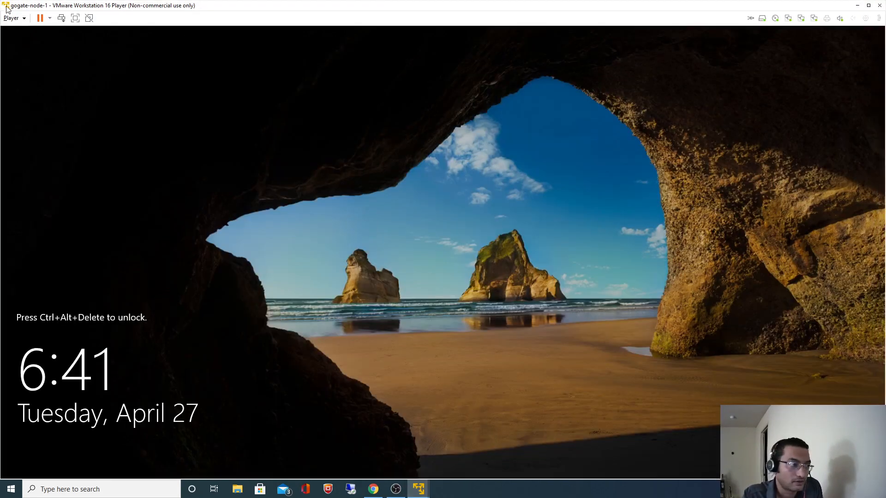
left_click_drag(2, 2, 226, 9)
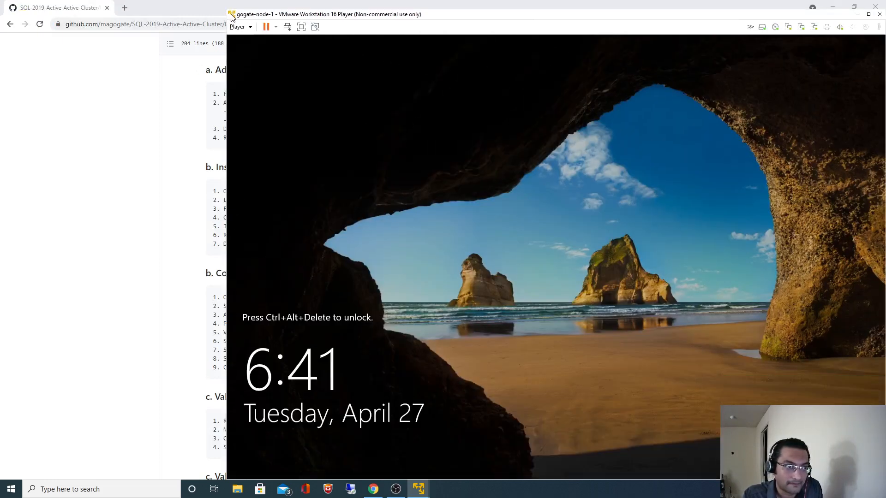
left_click_drag(227, 9, 381, 75)
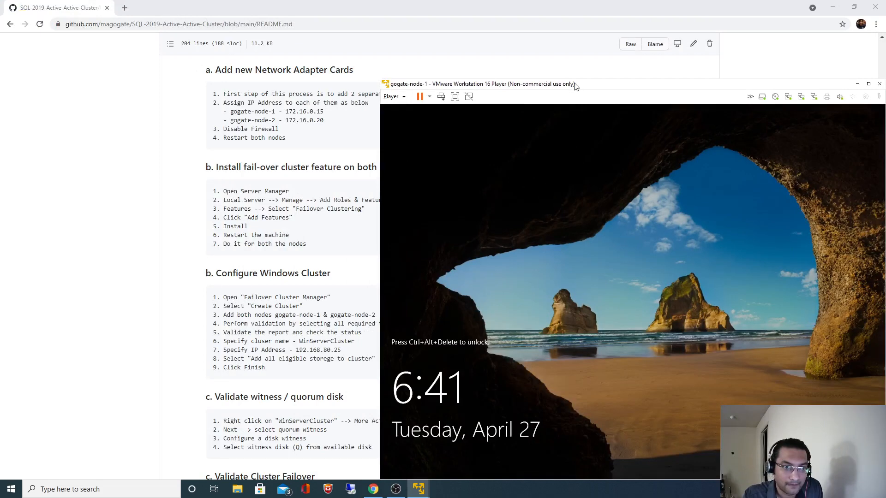
left_click_drag(574, 83, 313, 25)
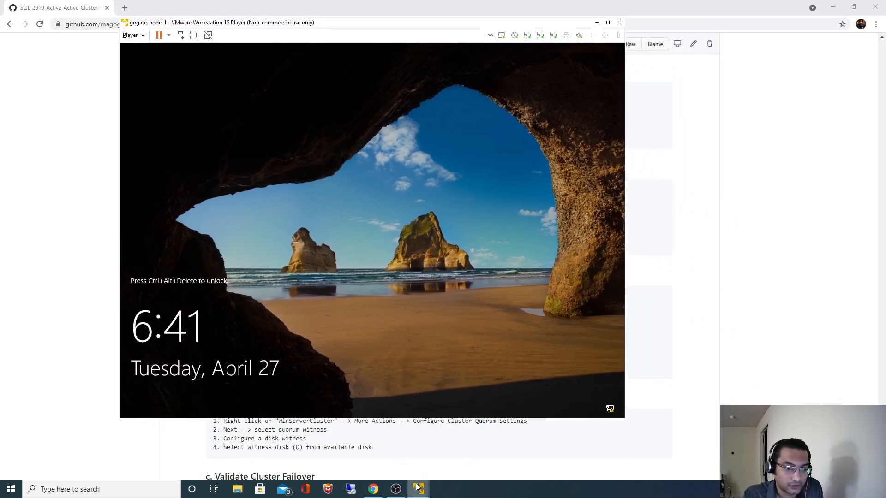
left_click(596, 24)
mouse_move(419, 488)
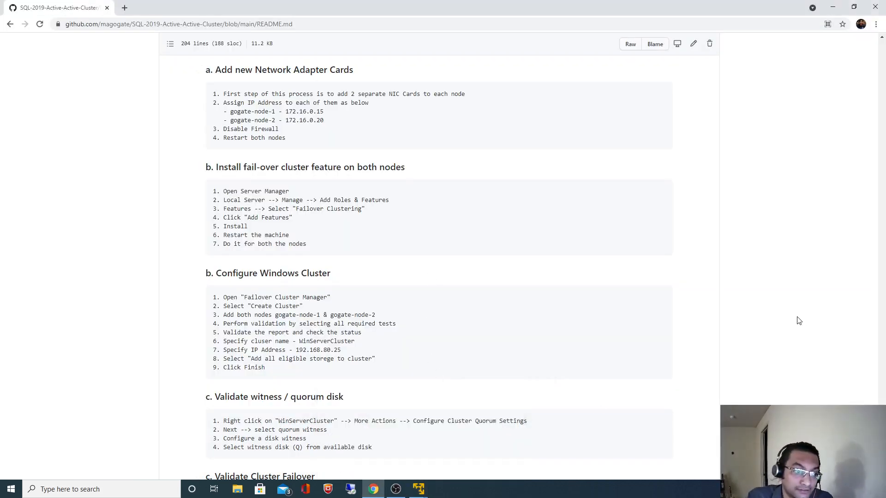
Step: Highlight the README's 'Install fail-over cluster feature' heading, then scroll to the Videos section and diagram
scroll(798, 319, "up", 4)
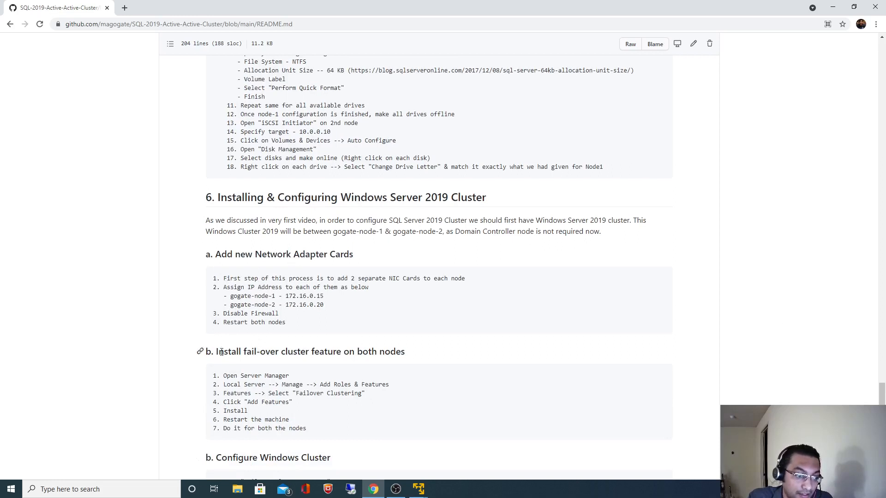
left_click_drag(217, 352, 361, 346)
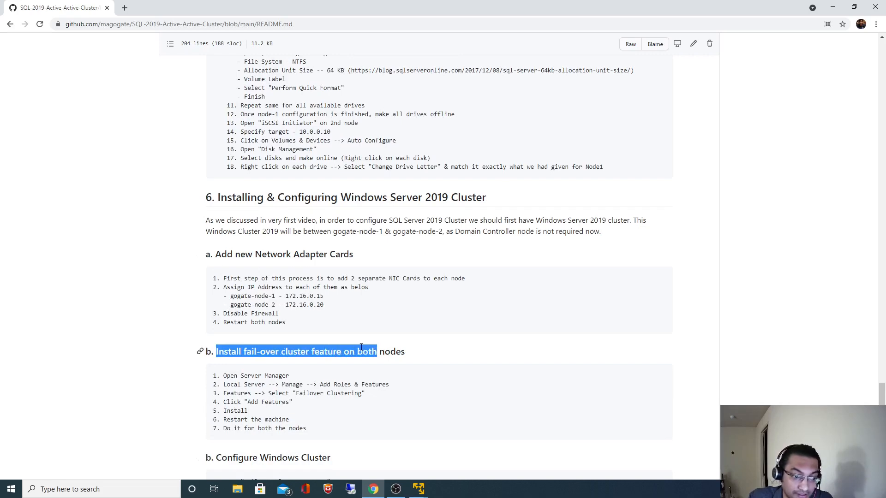
scroll(361, 347, "down", 3)
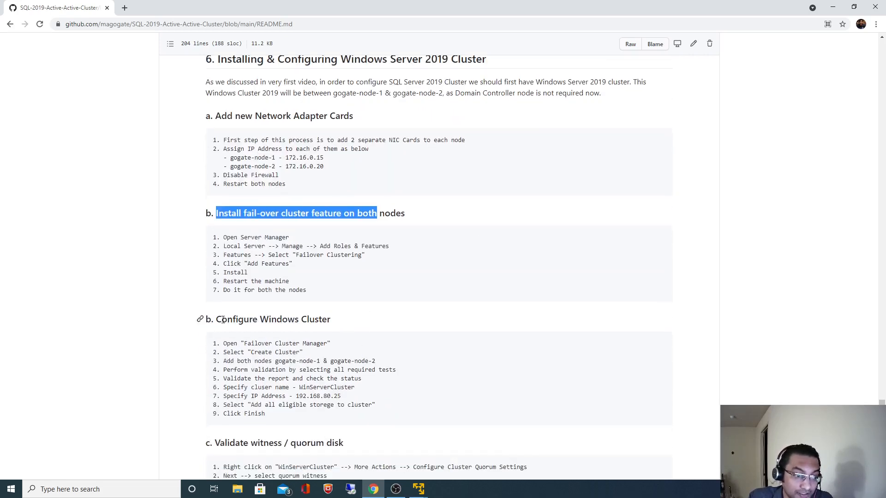
left_click(820, 319)
key("Home")
scroll(812, 313, "down", 5)
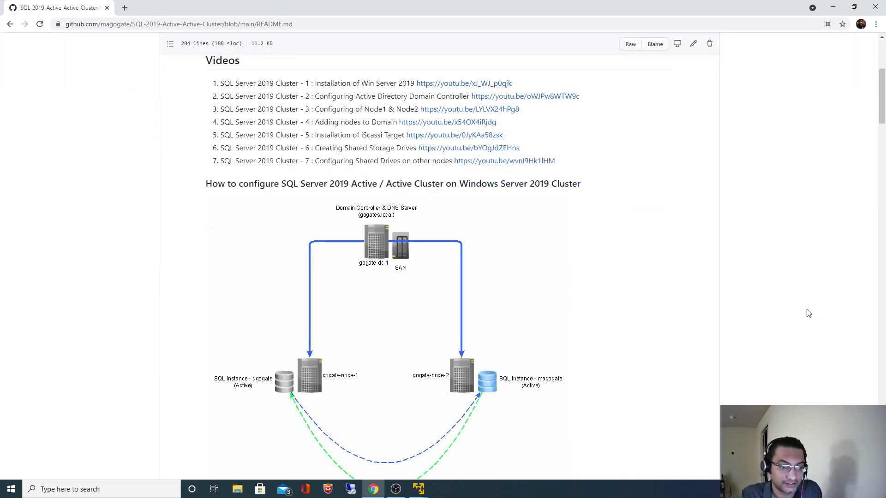